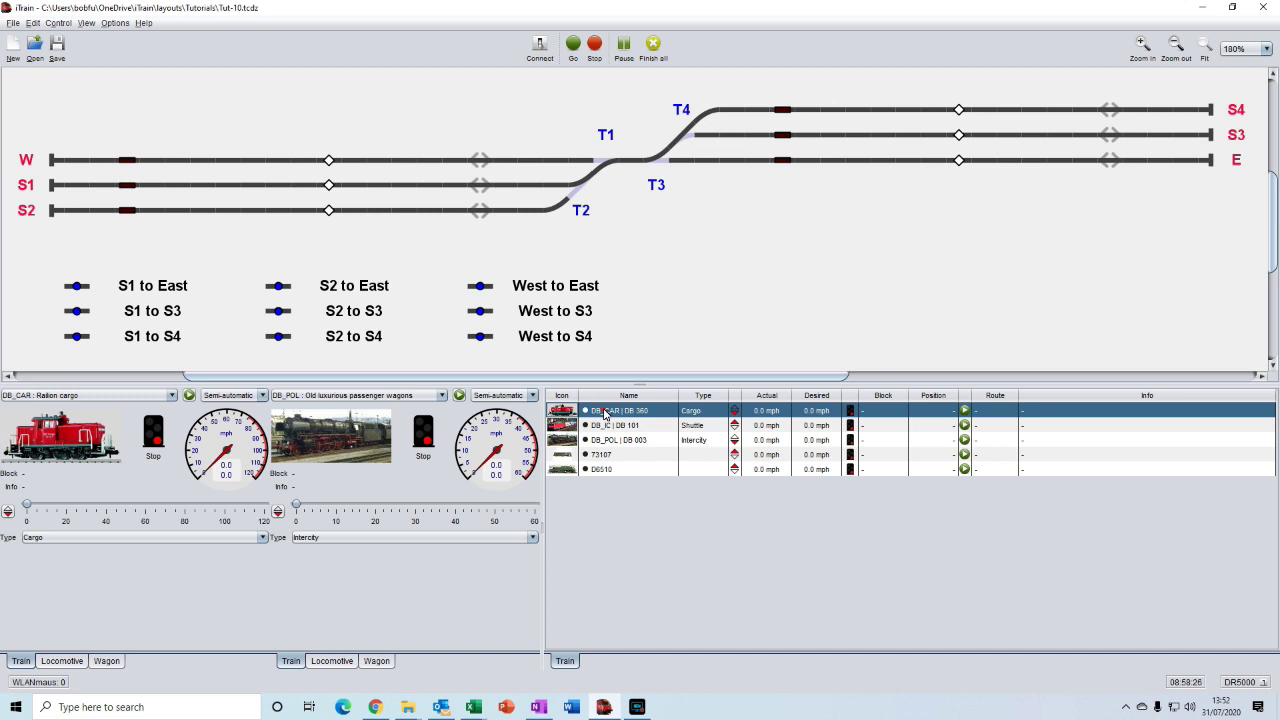
# Put the DB_CAR Railion cargo train on block W and reverse its travel direction
pyautogui.moveTo(604, 414); pyautogui.dragTo(329, 162)
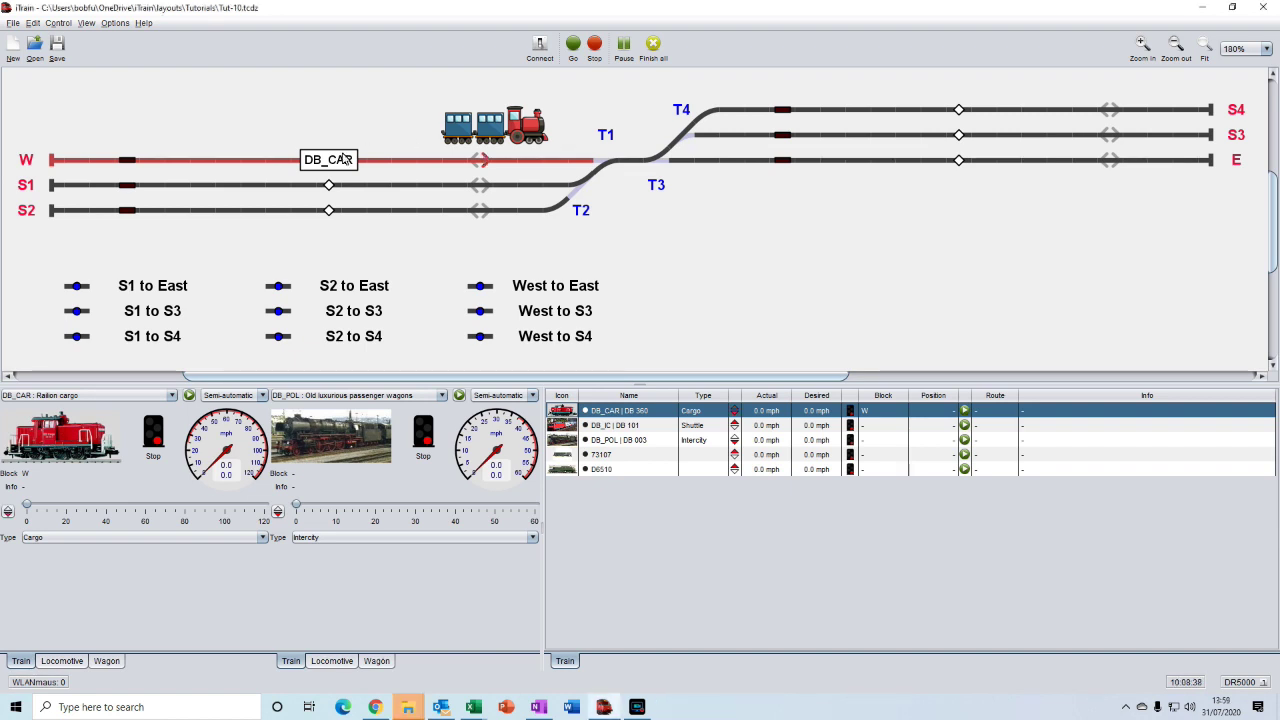
pyautogui.click(8, 512)
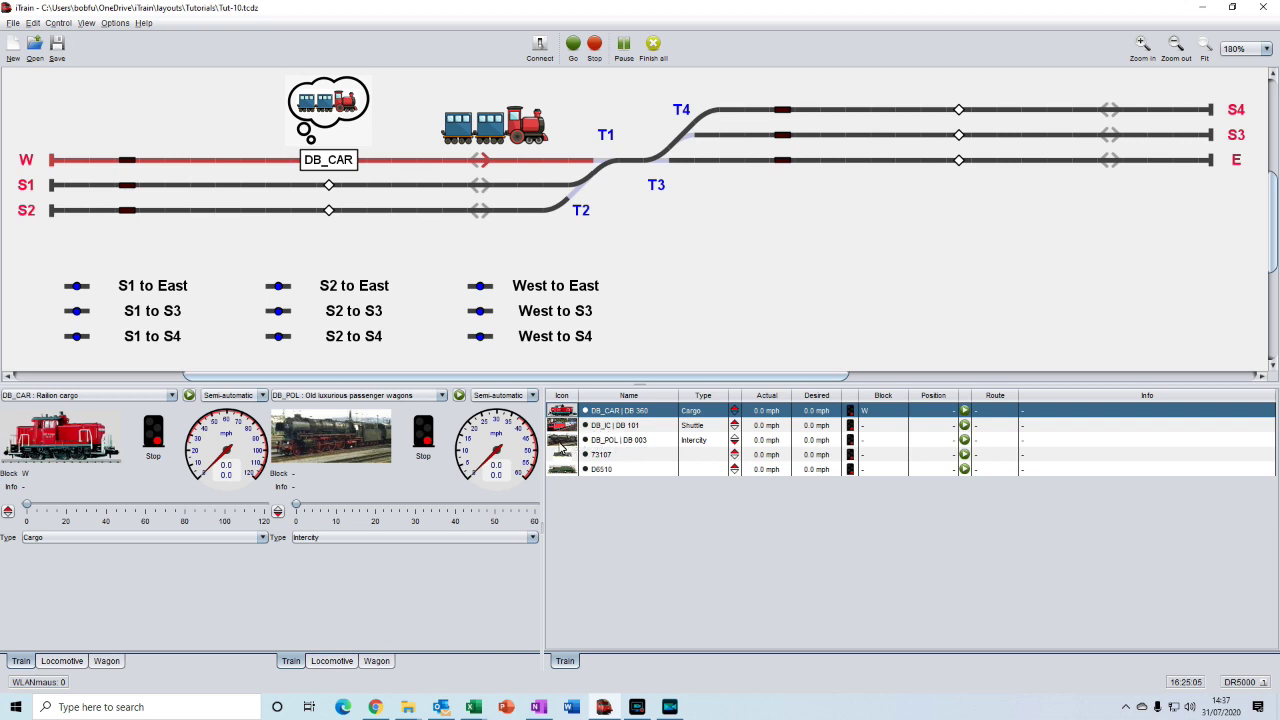
# Place the DB_POL intercity train on block S4 beside DB_CAR and reverse its direction
pyautogui.click(562, 441)
pyautogui.moveTo(562, 445); pyautogui.dragTo(960, 115)
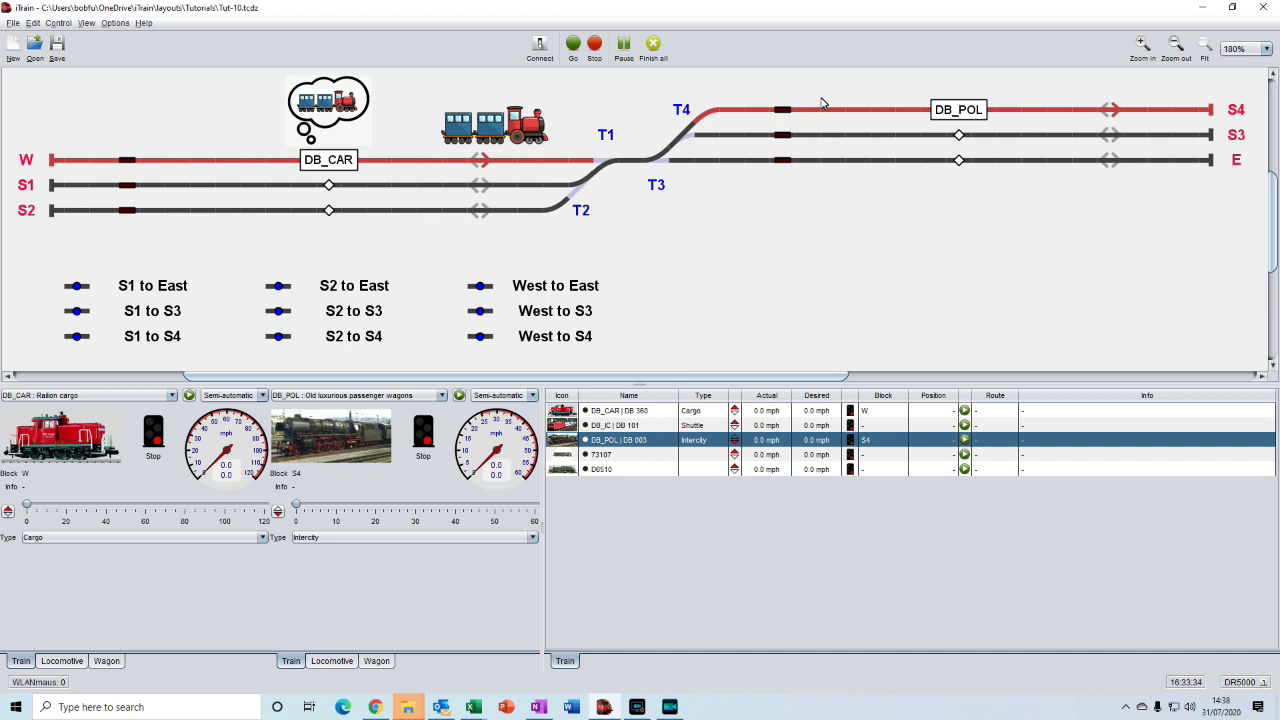
pyautogui.click(768, 102)
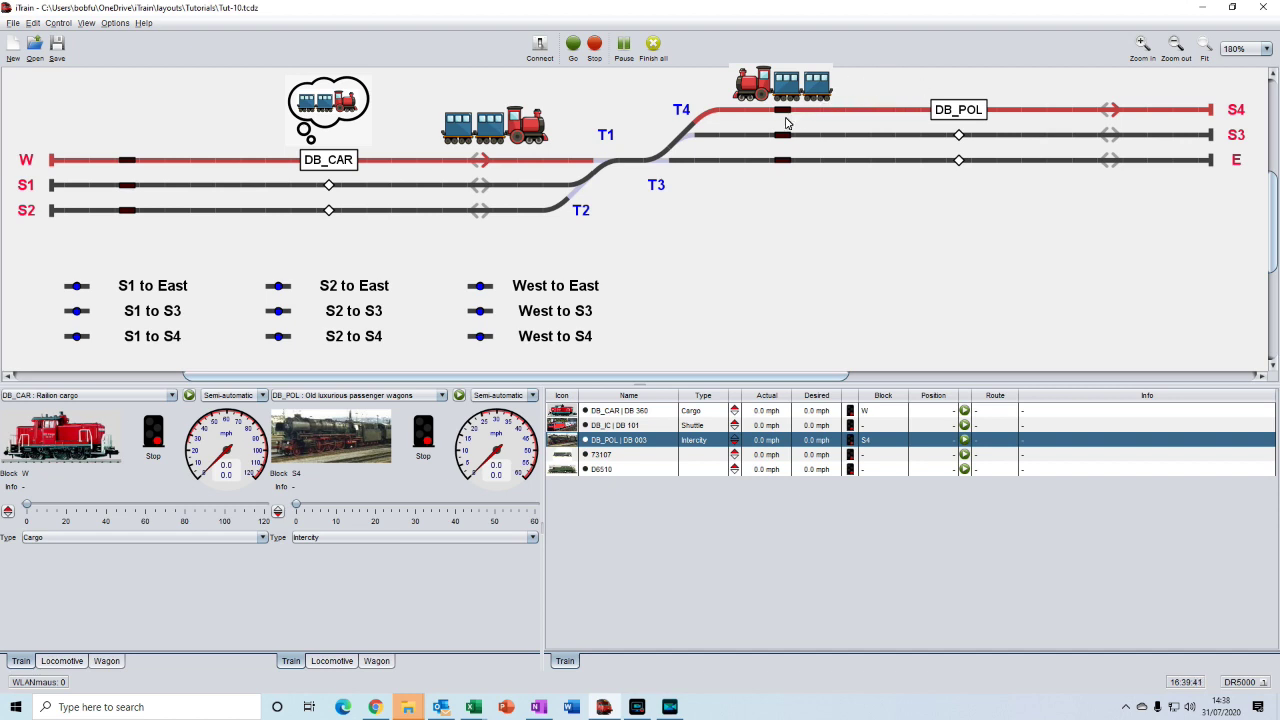
pyautogui.click(278, 513)
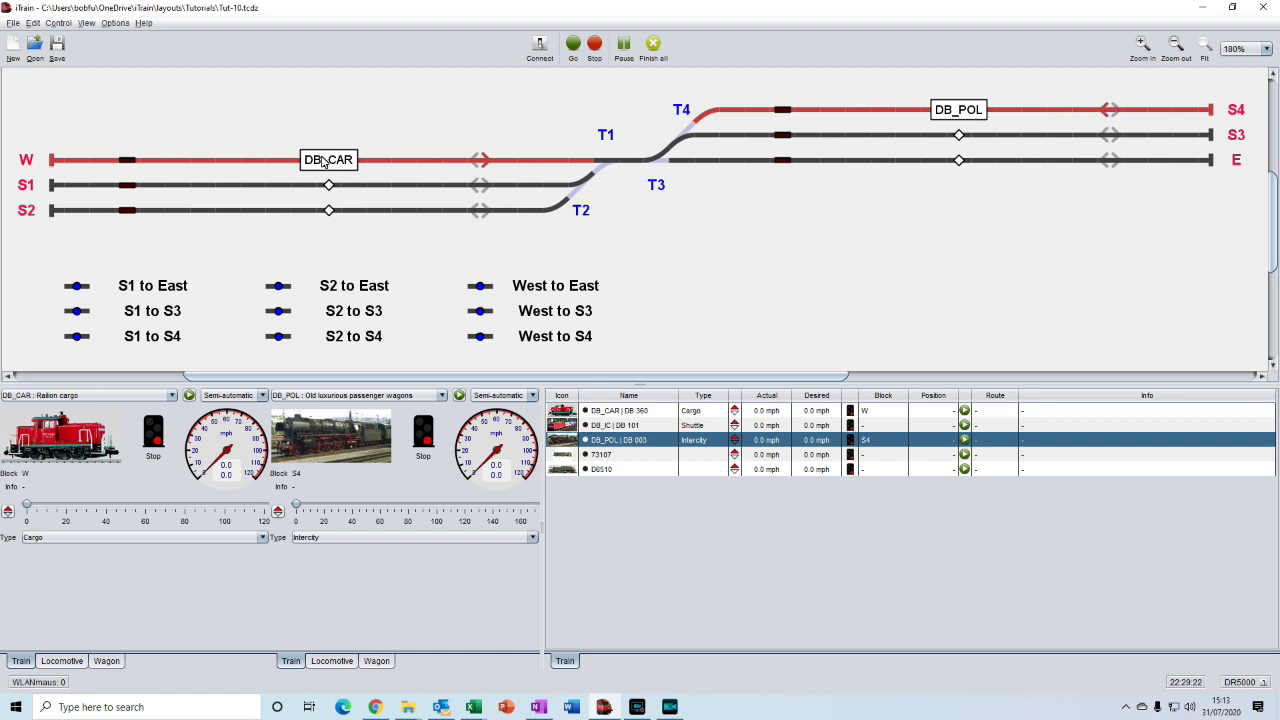
# Give DB_CAR a route from W to destination S3 so it drives automatically
pyautogui.moveTo(322, 163); pyautogui.dragTo(960, 138)
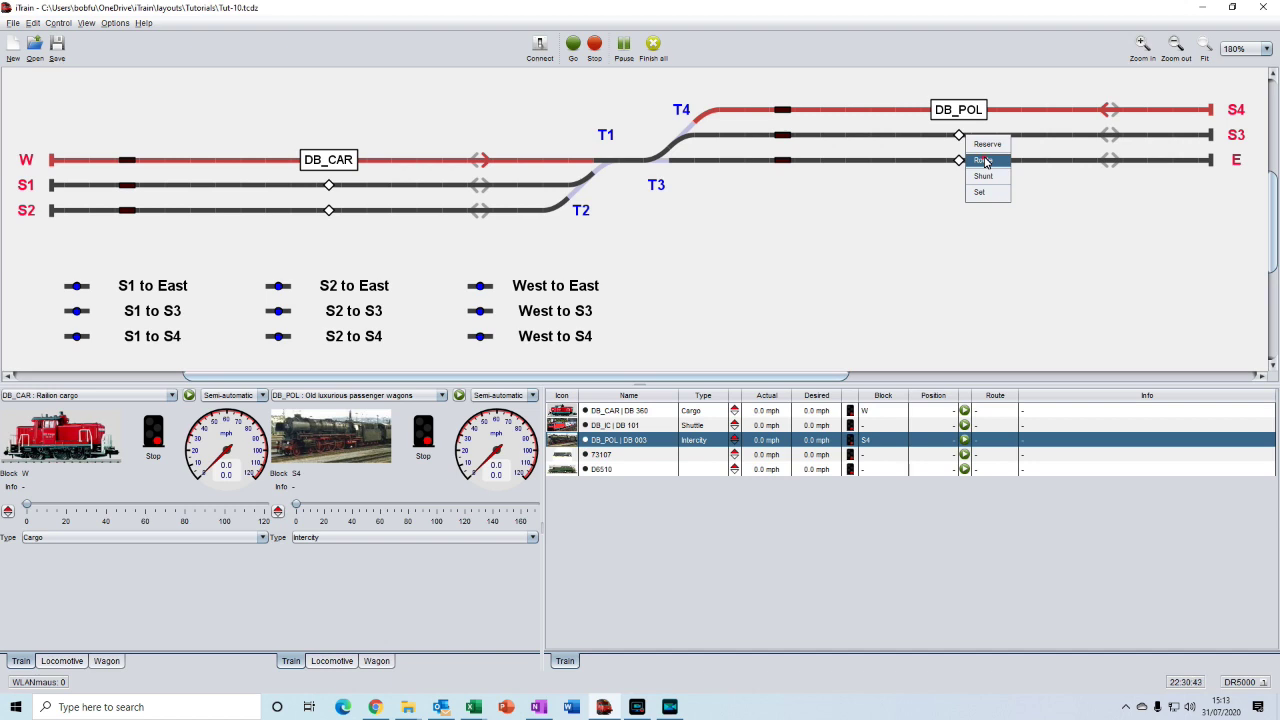
pyautogui.click(984, 160)
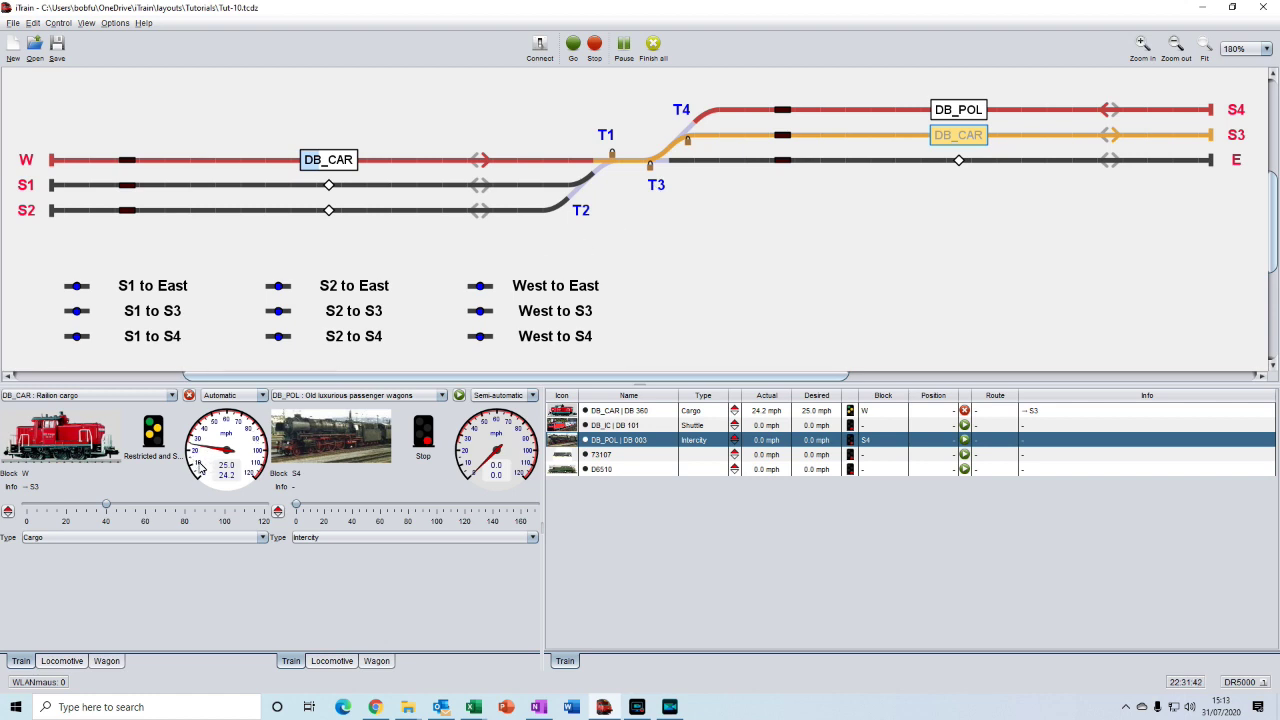
pyautogui.moveTo(233, 466)
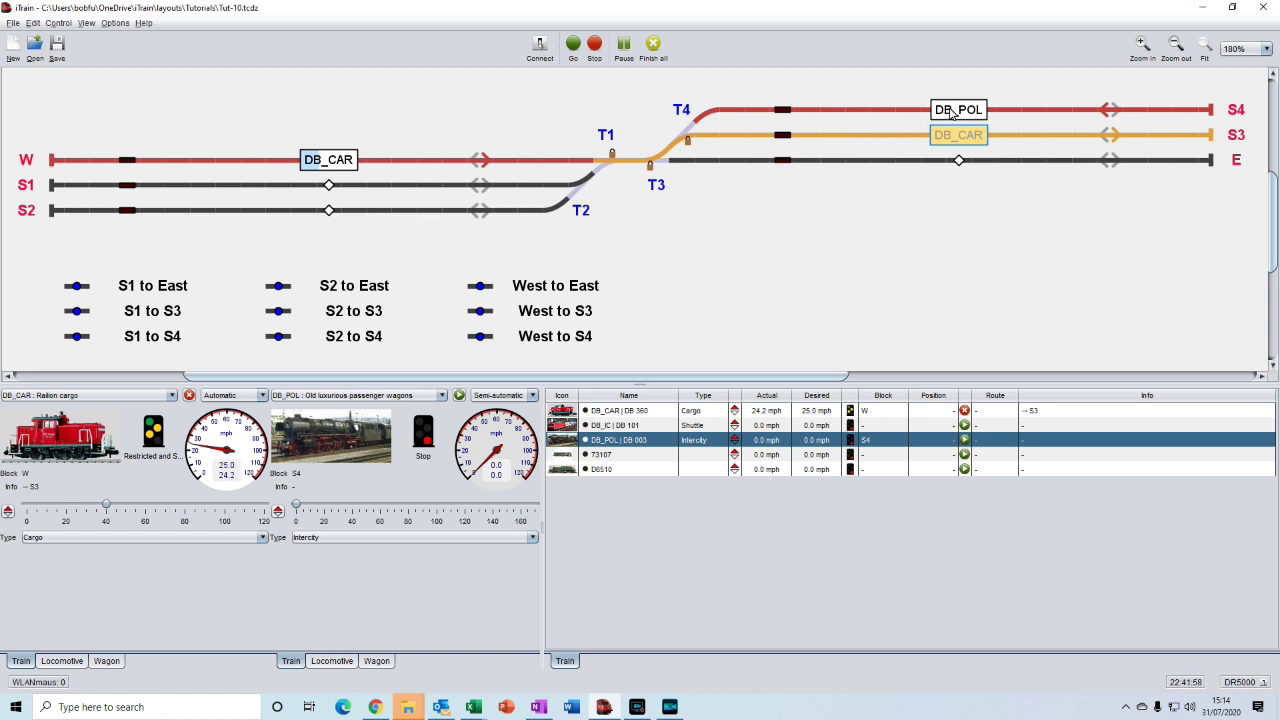
# Route DB_POL from S4 to S1 and clear the S3 signal so DB_CAR arrives
pyautogui.moveTo(953, 113)
pyautogui.mouseDown()
pyautogui.moveTo(712, 156)
pyautogui.moveTo(330, 190)
pyautogui.mouseUp()
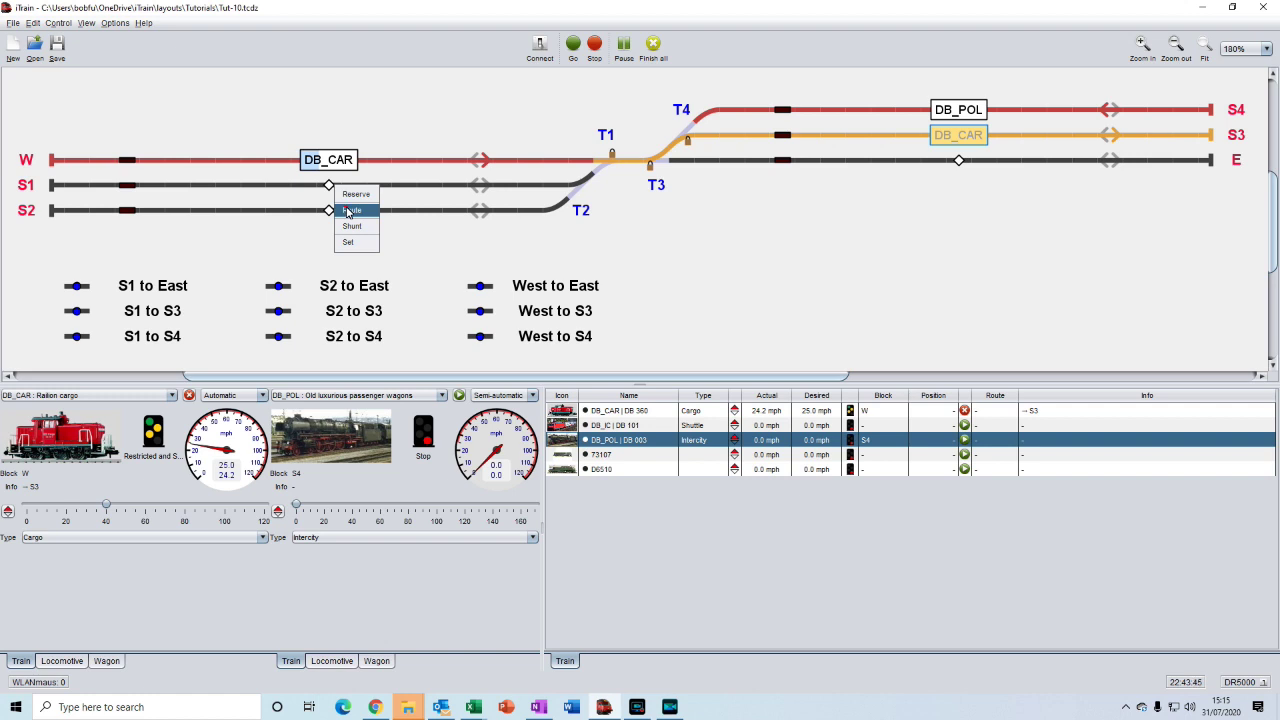
pyautogui.click(350, 210)
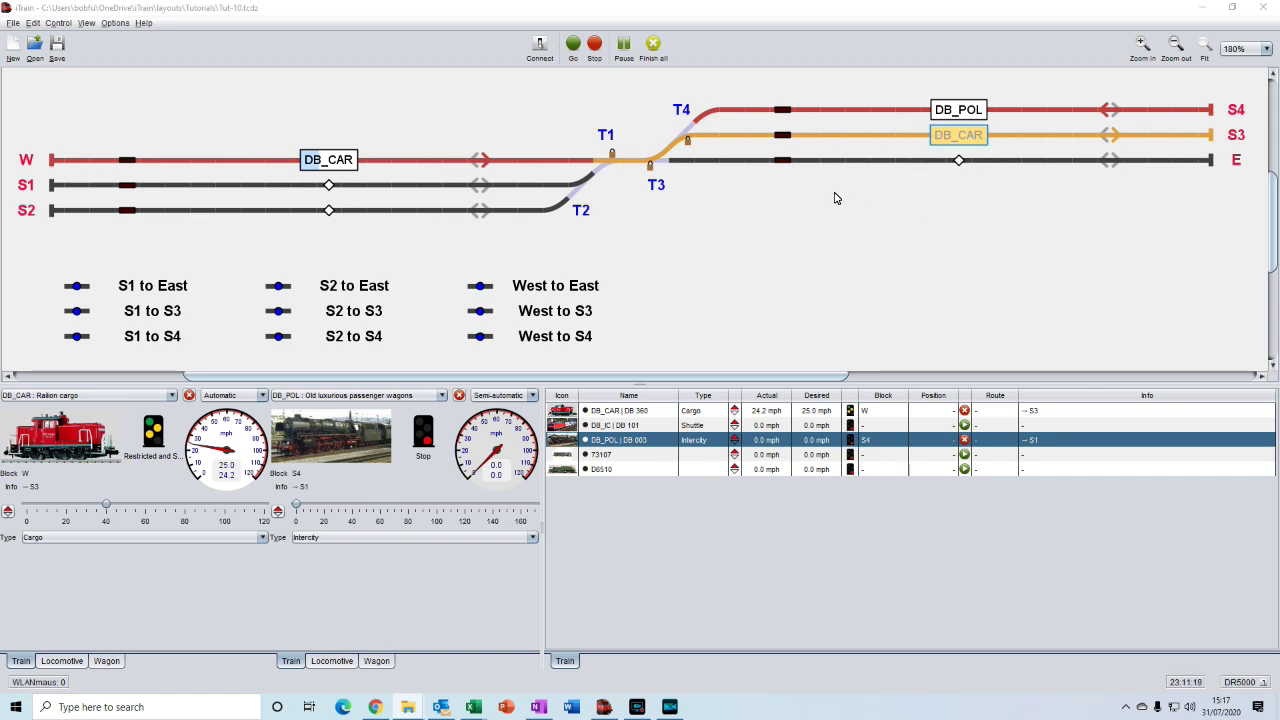
pyautogui.click(784, 140)
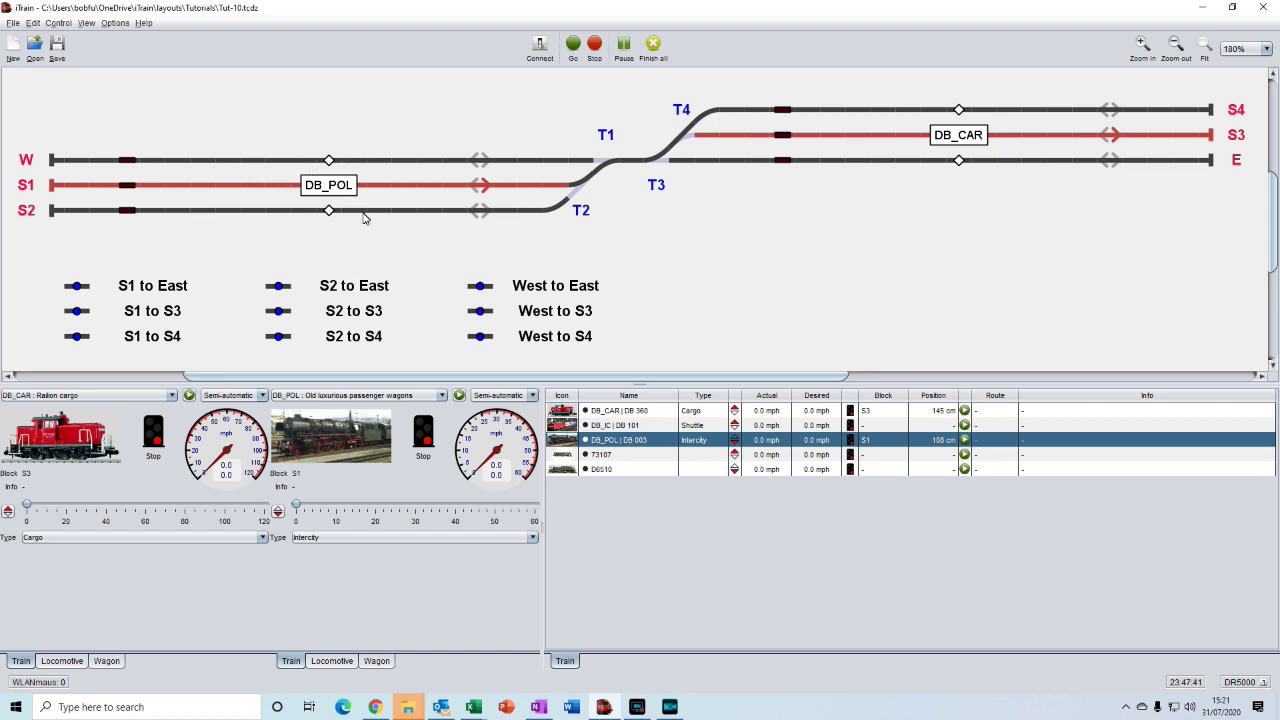
# Add extra throttle panels and assign locomotive D6510 to one of them
pyautogui.click(309, 598)
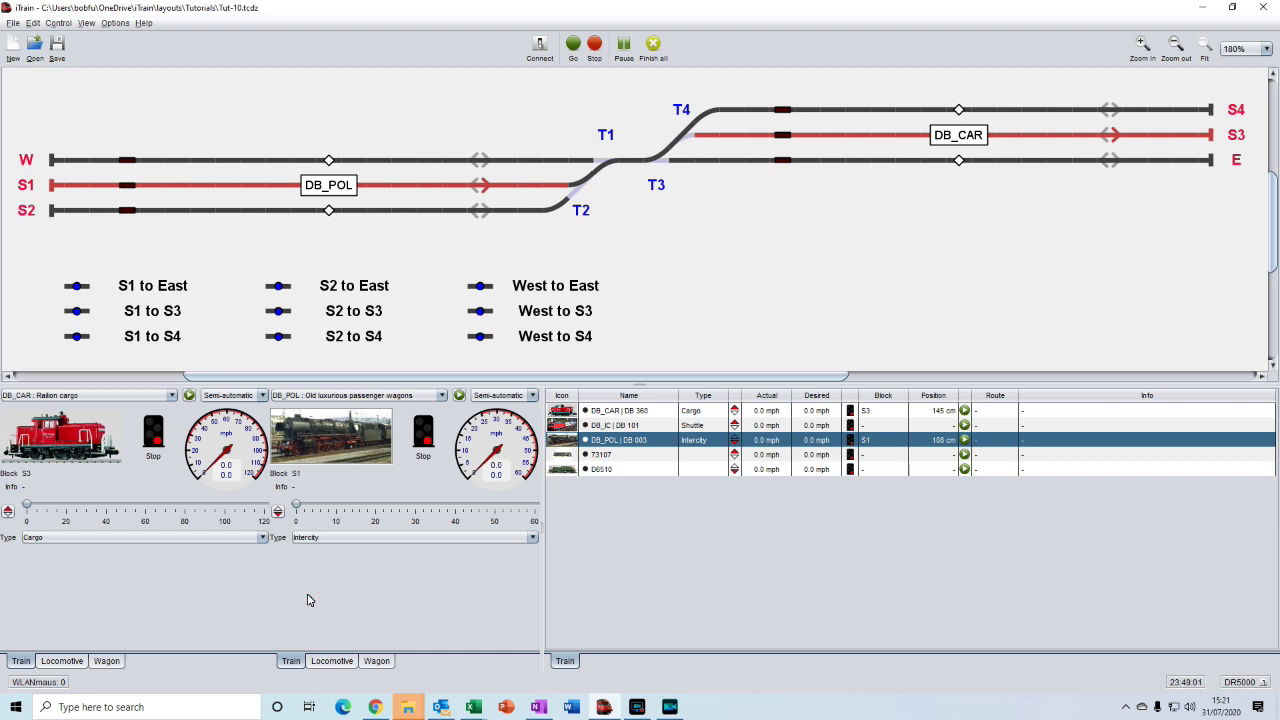
pyautogui.doubleClick(309, 598)
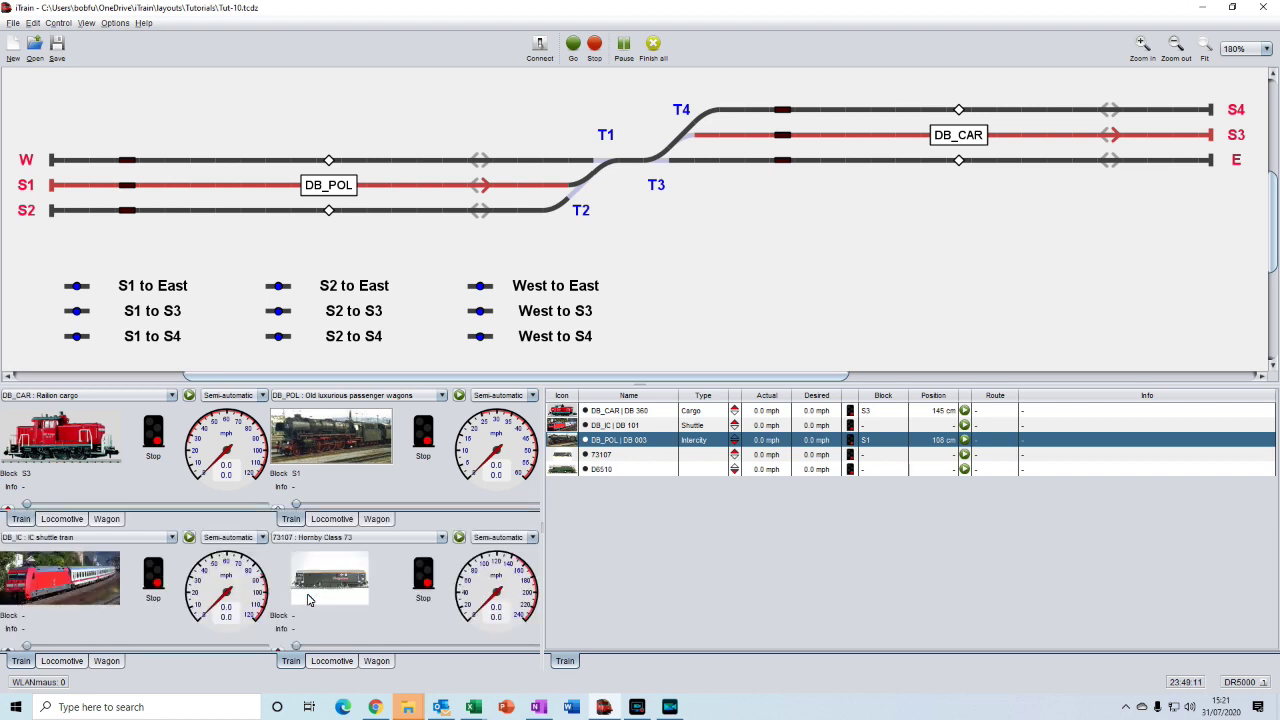
pyautogui.click(63, 662)
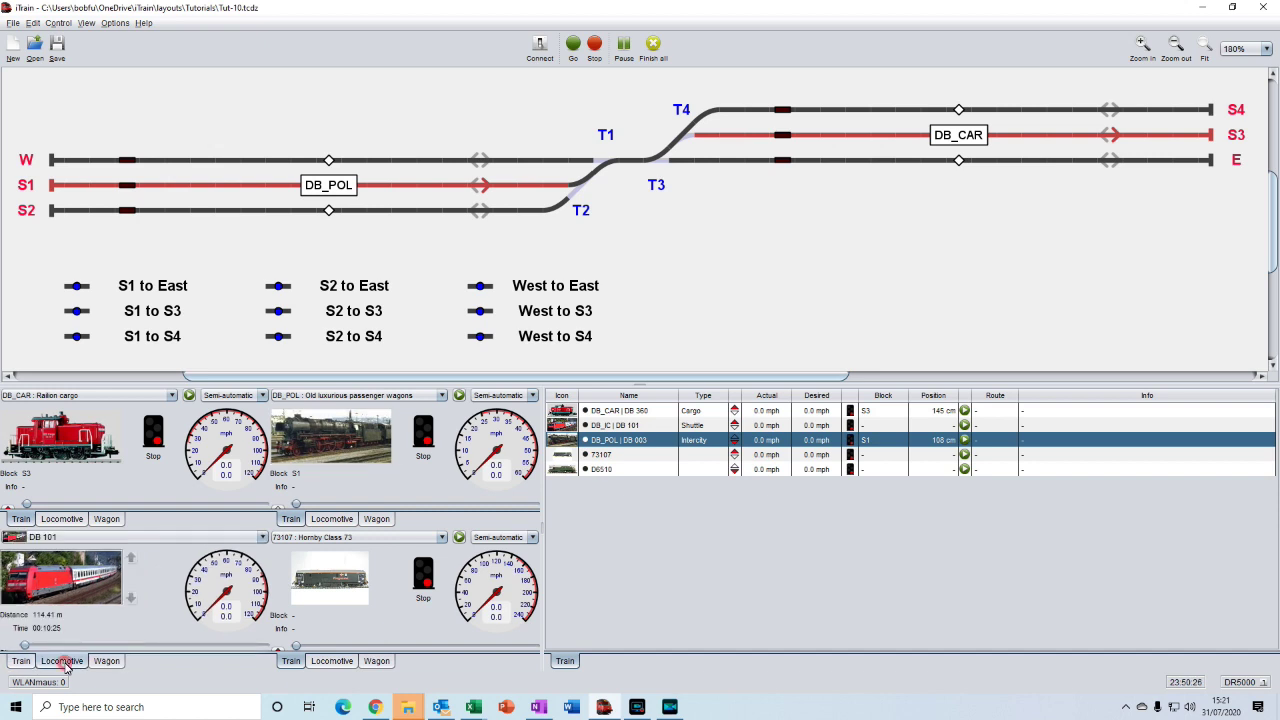
pyautogui.click(110, 540)
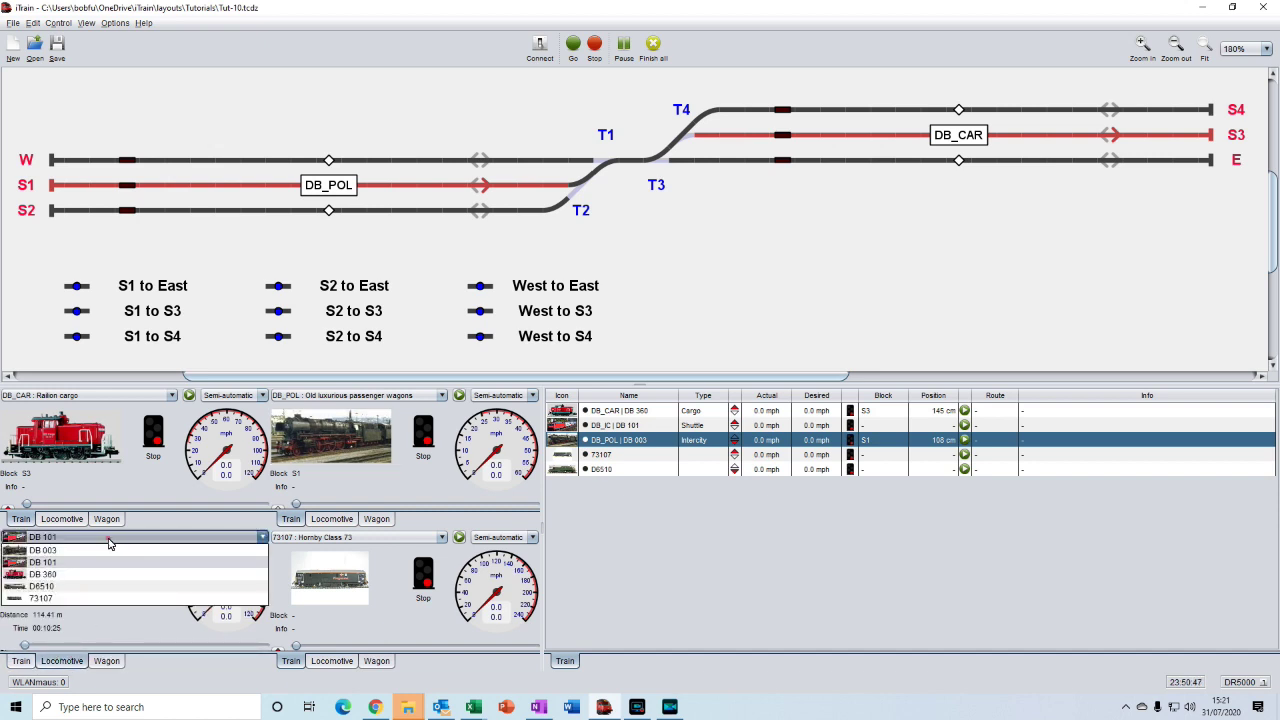
pyautogui.click(49, 588)
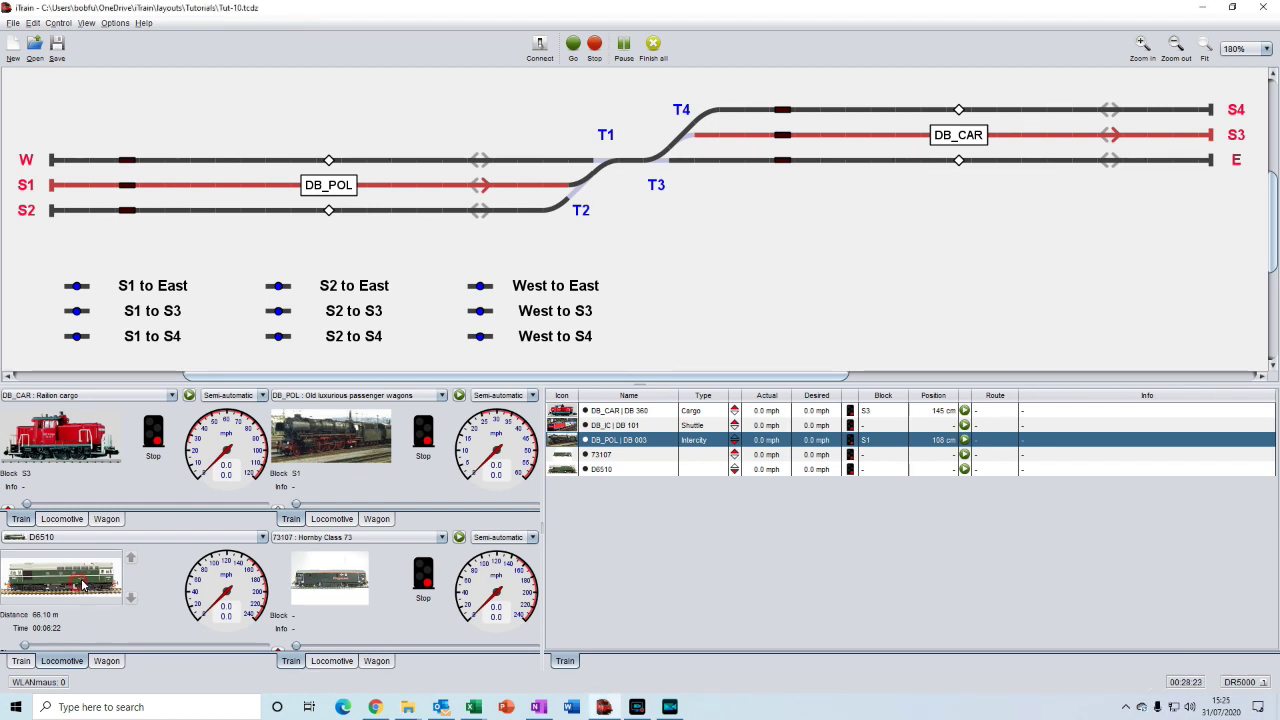
# Drop locomotive D6510 from its throttle onto block W
pyautogui.moveTo(82, 586); pyautogui.dragTo(330, 165)
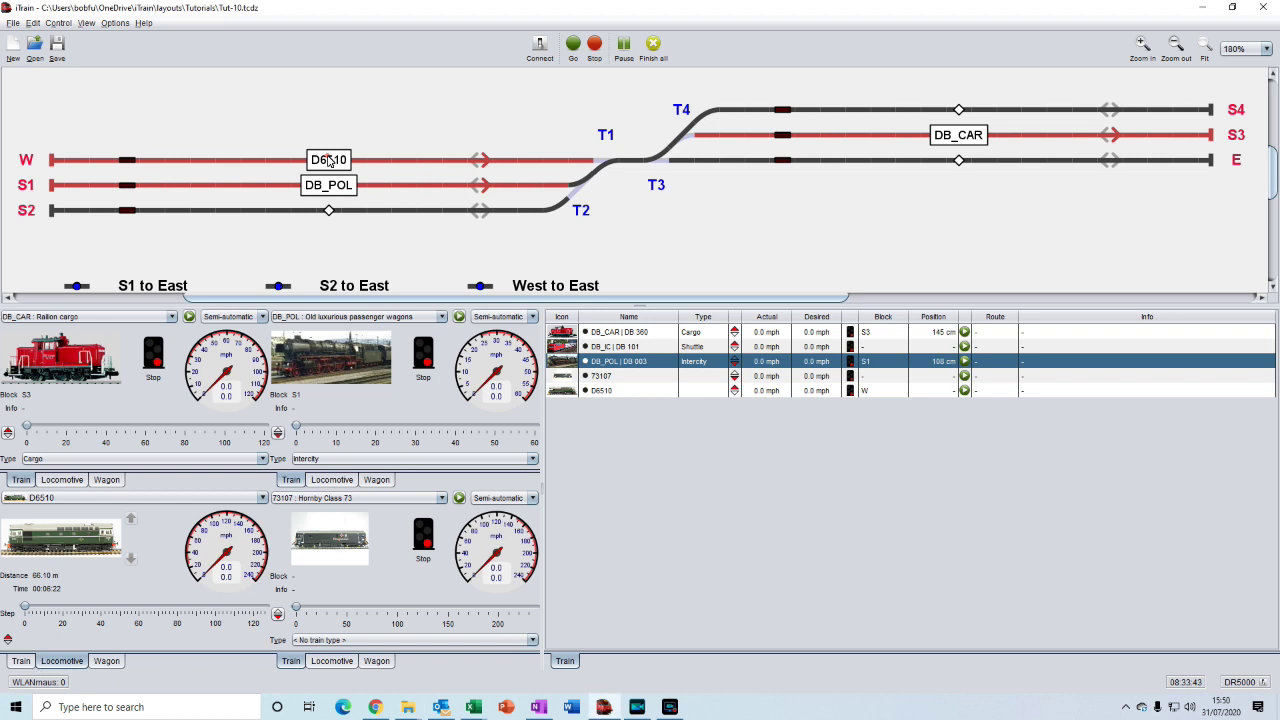
# Route D6510 from block W to destination block E
pyautogui.rightClick(328, 161)
pyautogui.moveTo(458, 178); pyautogui.dragTo(958, 164)
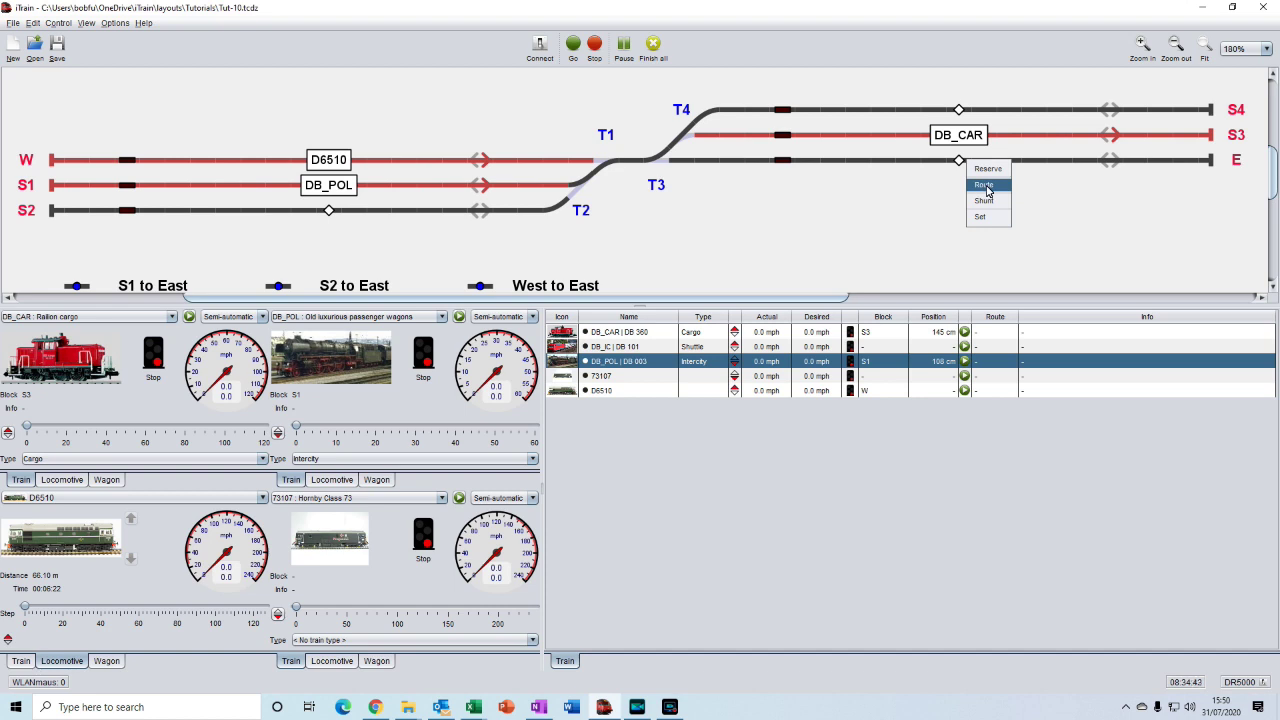
pyautogui.click(985, 187)
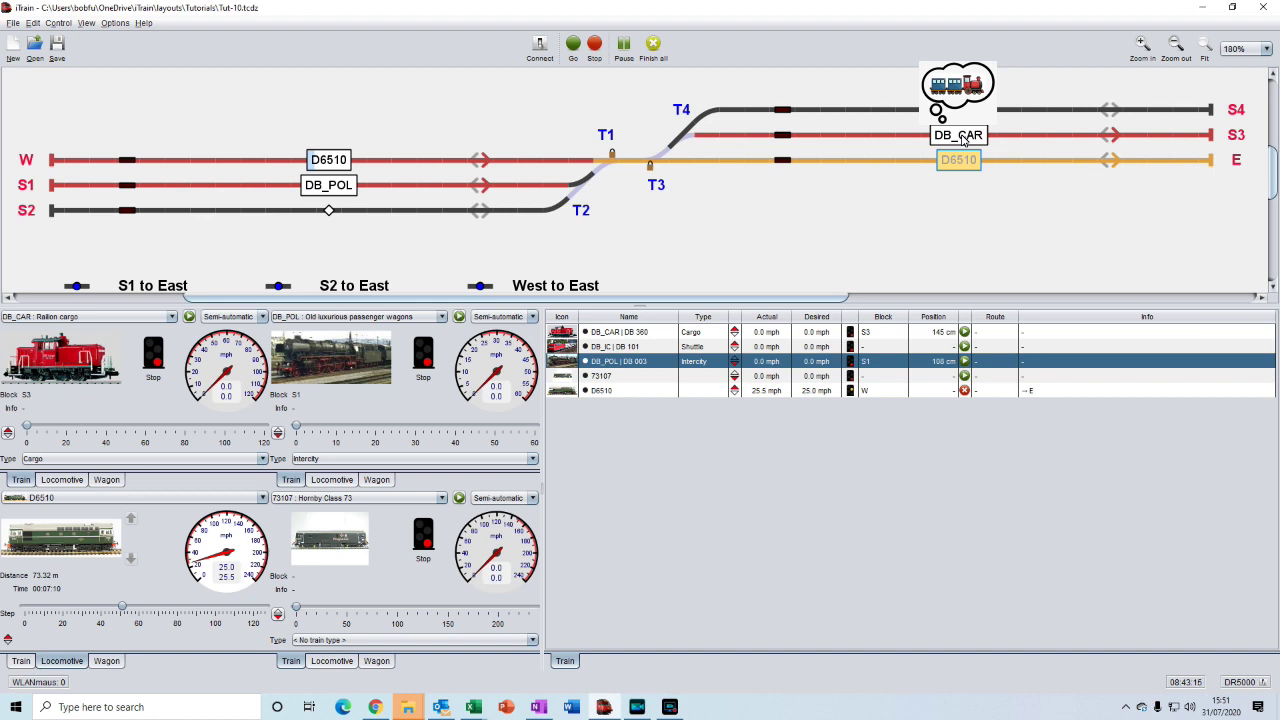
# Set up shunt moves: DB_CAR to siding S1 and DB_POL to track S4
pyautogui.moveTo(963, 140); pyautogui.dragTo(329, 189)
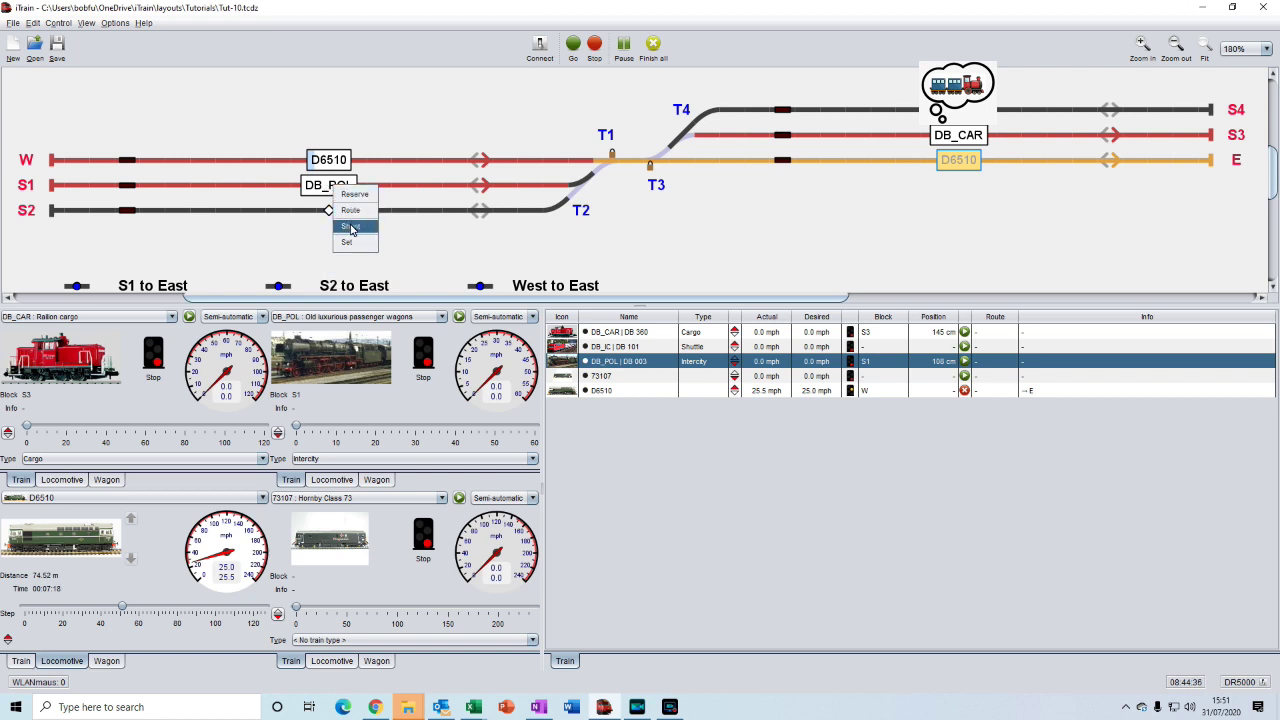
pyautogui.click(350, 227)
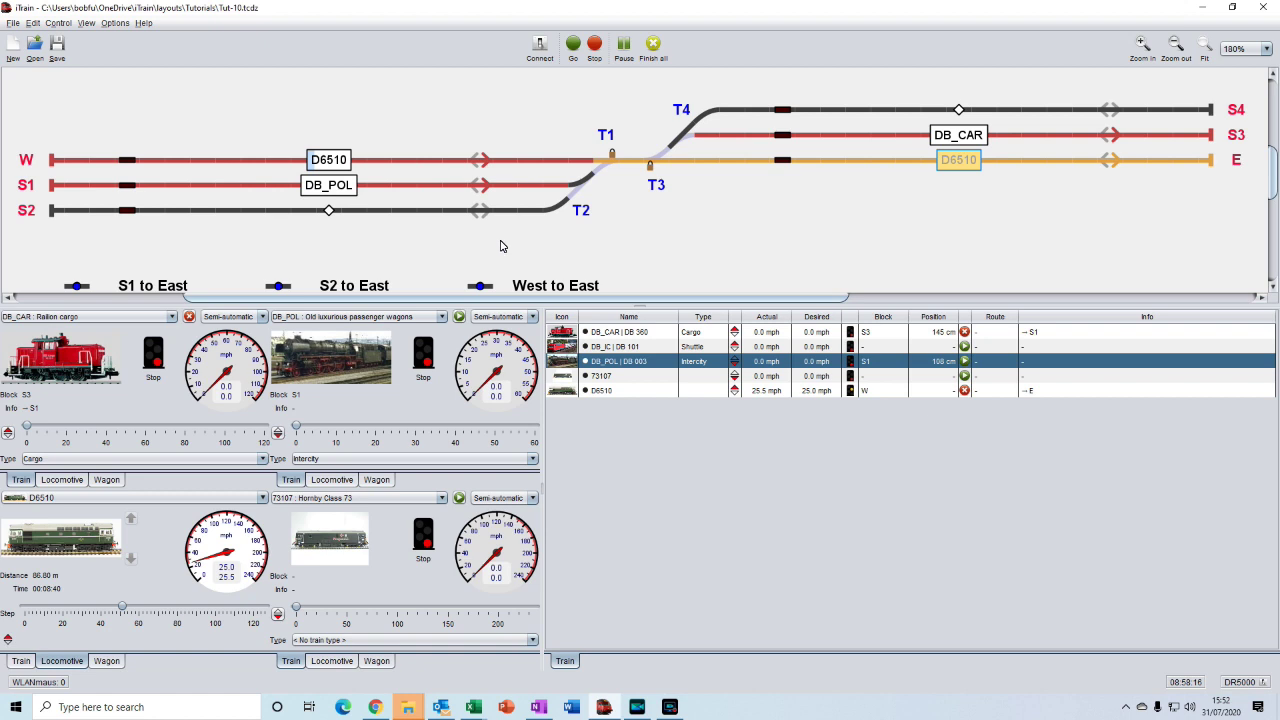
pyautogui.moveTo(340, 186); pyautogui.dragTo(959, 111)
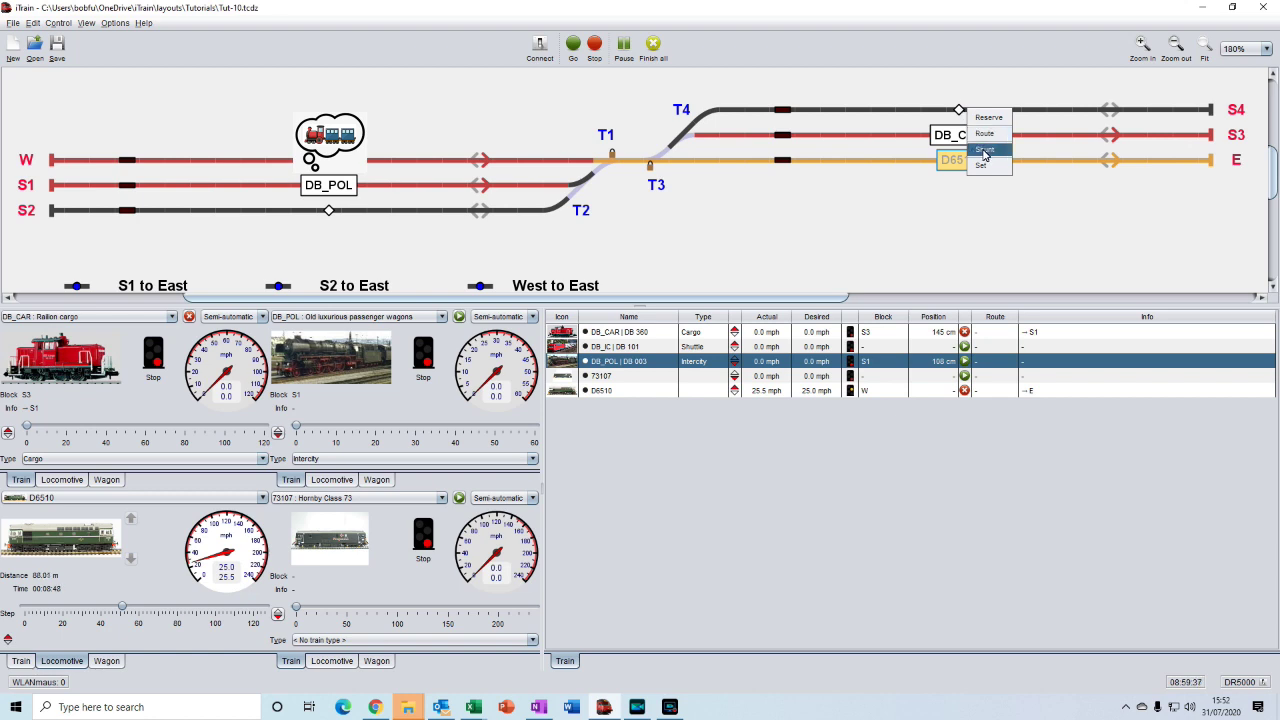
pyautogui.click(984, 151)
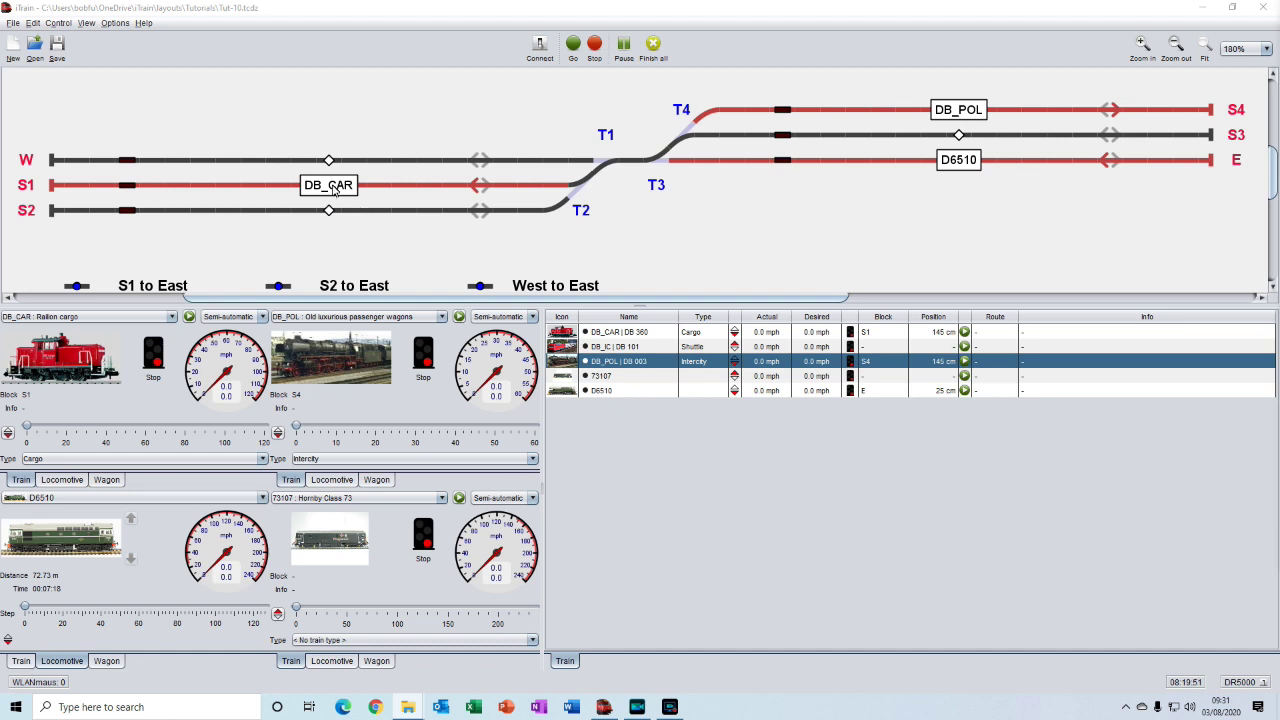
# Shunt DB_CAR from S1 into siding S2 and trigger the S2 sensor for arrival
pyautogui.moveTo(333, 189); pyautogui.dragTo(330, 213)
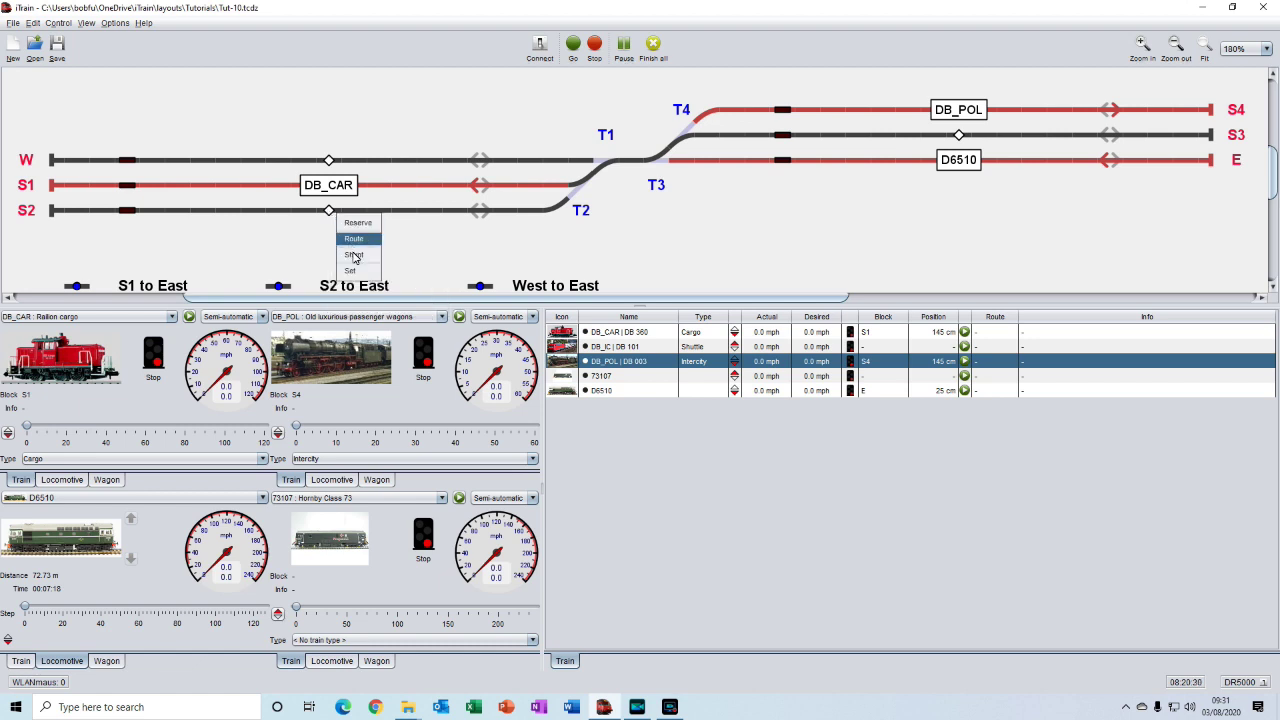
pyautogui.click(354, 256)
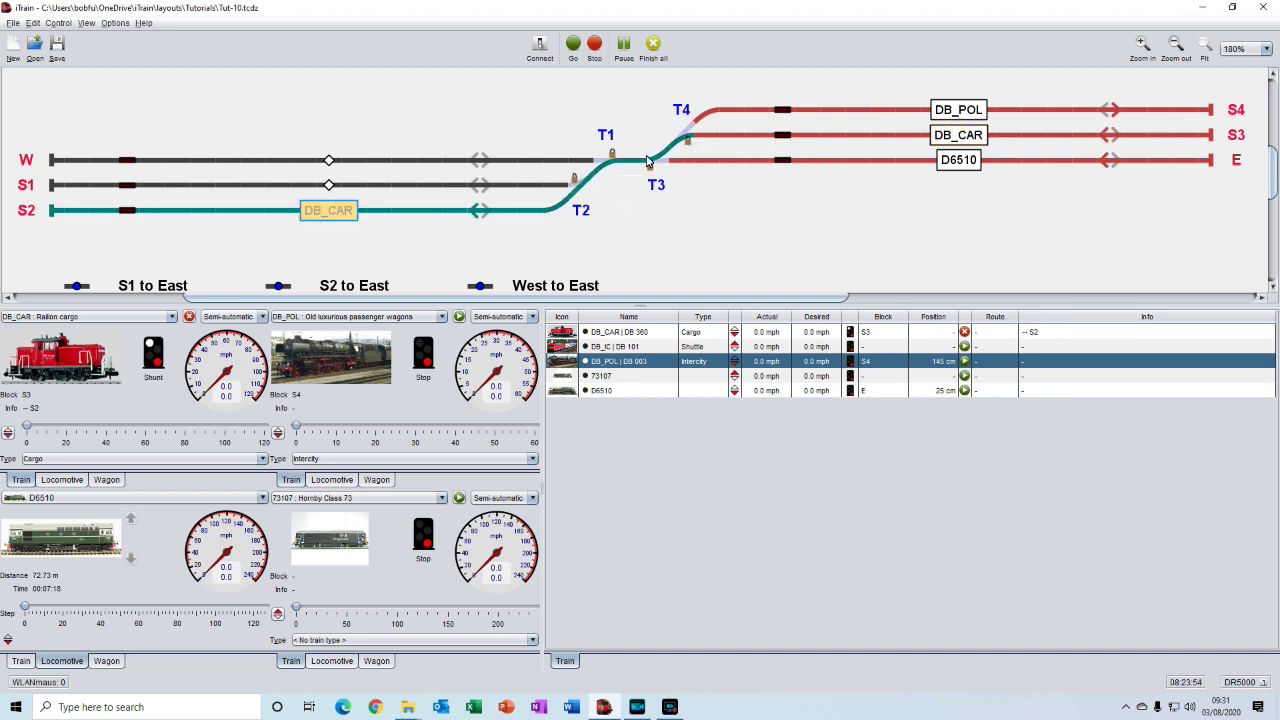
pyautogui.click(125, 214)
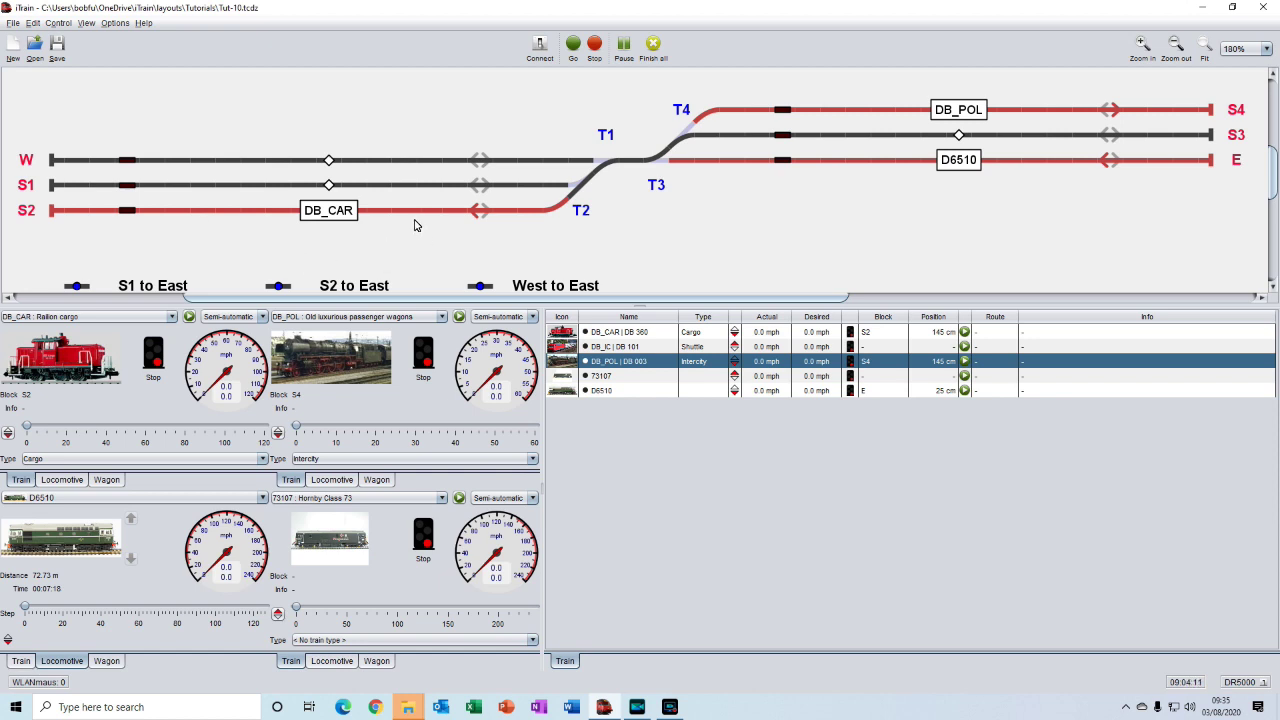
pyautogui.rightClick(340, 216)
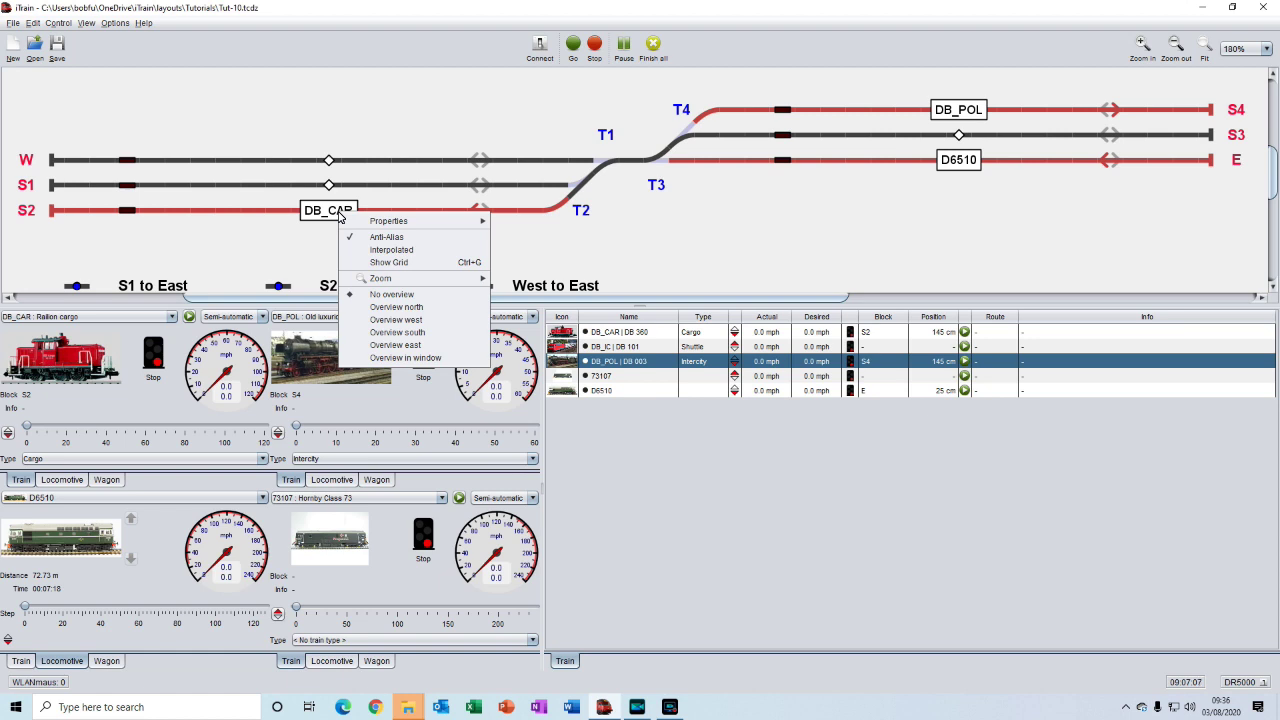
pyautogui.moveTo(410, 221)
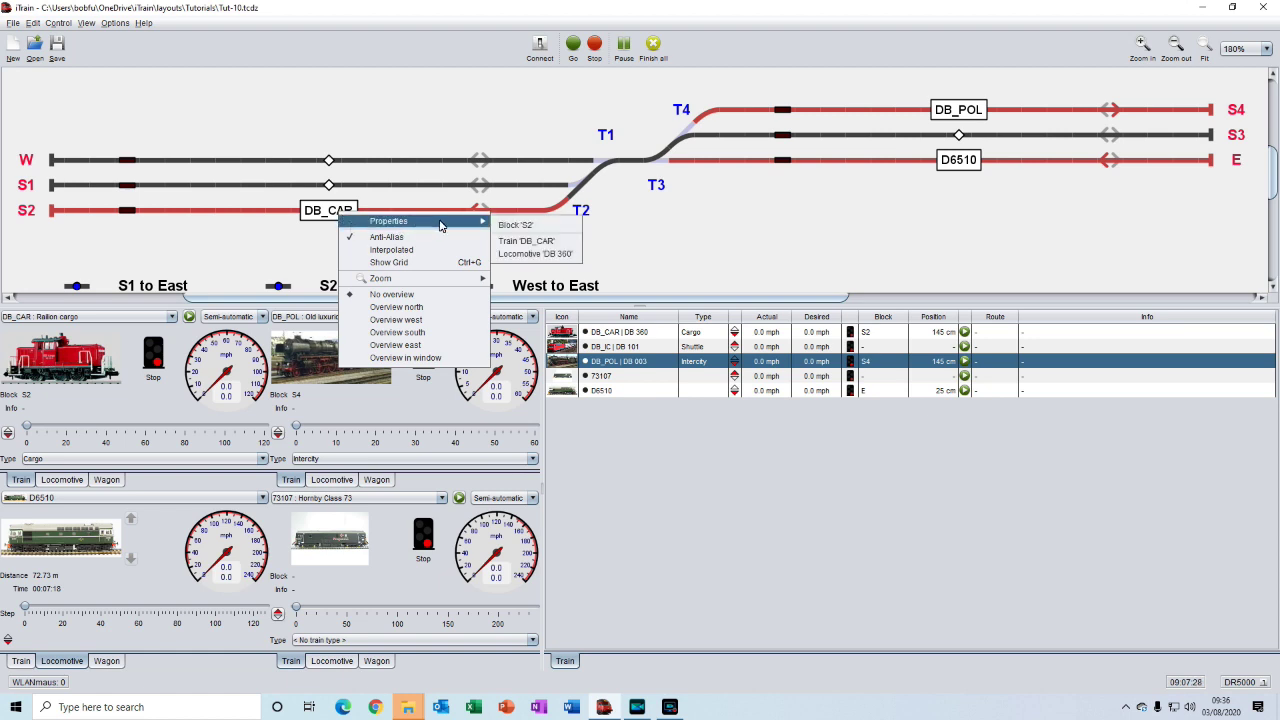
pyautogui.click(527, 242)
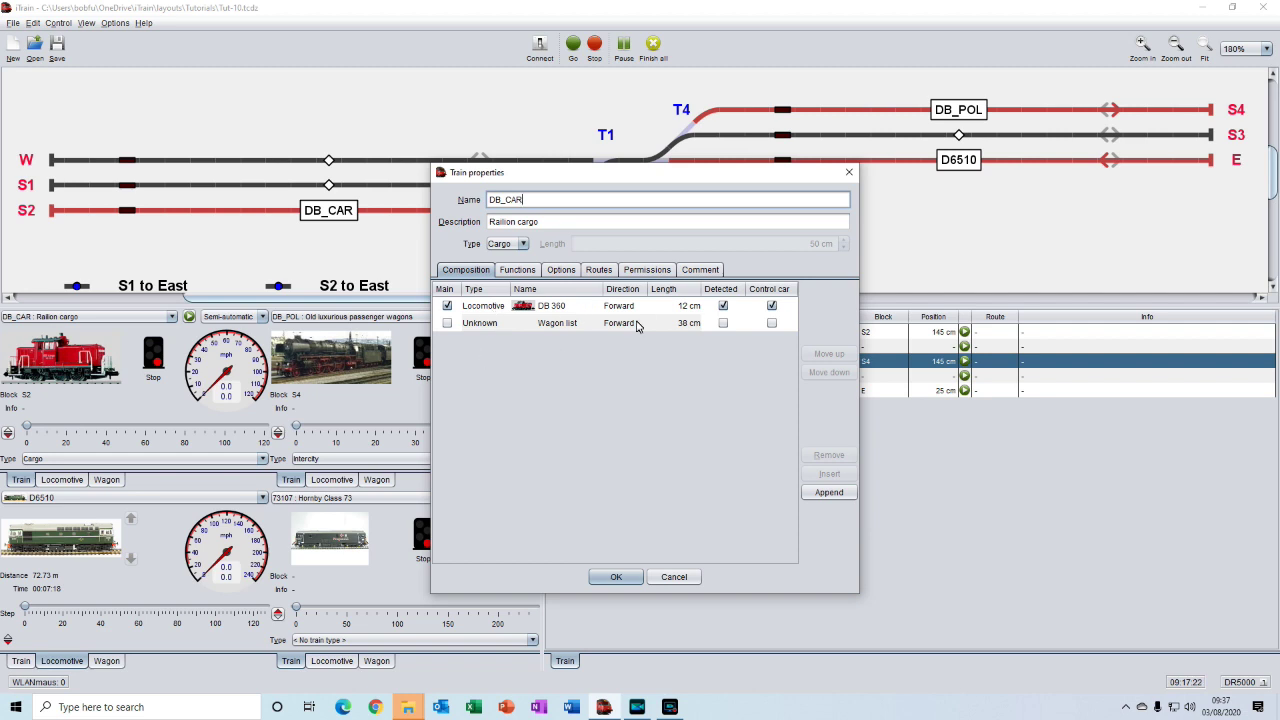
pyautogui.click(617, 585)
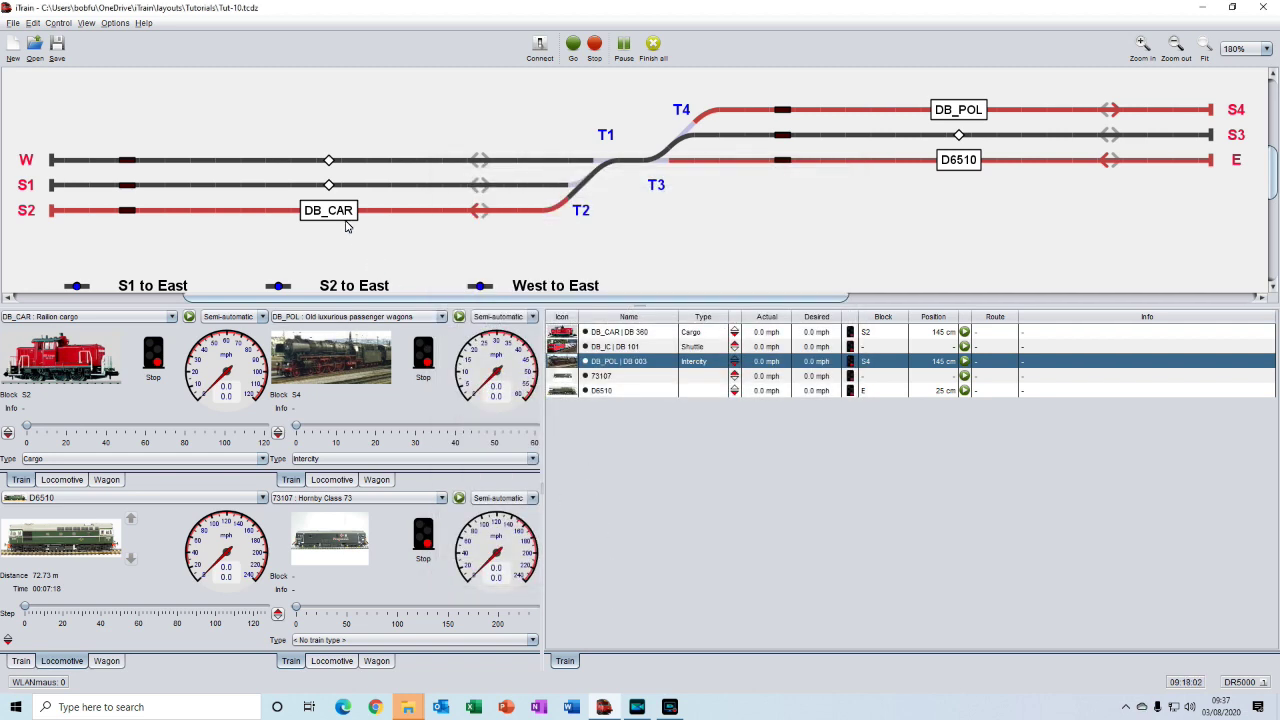
# Use Split train on DB_CAR in S2 to detach locomotive DB 360
pyautogui.rightClick(332, 215)
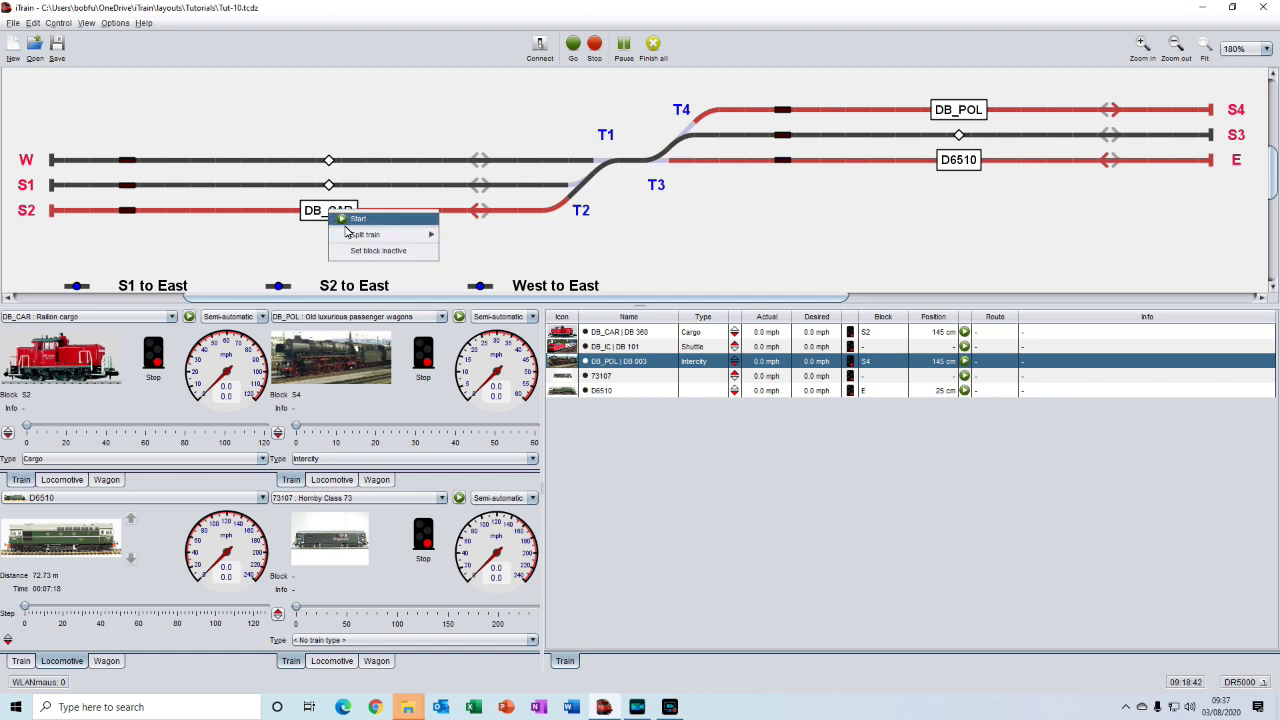
pyautogui.moveTo(360, 238)
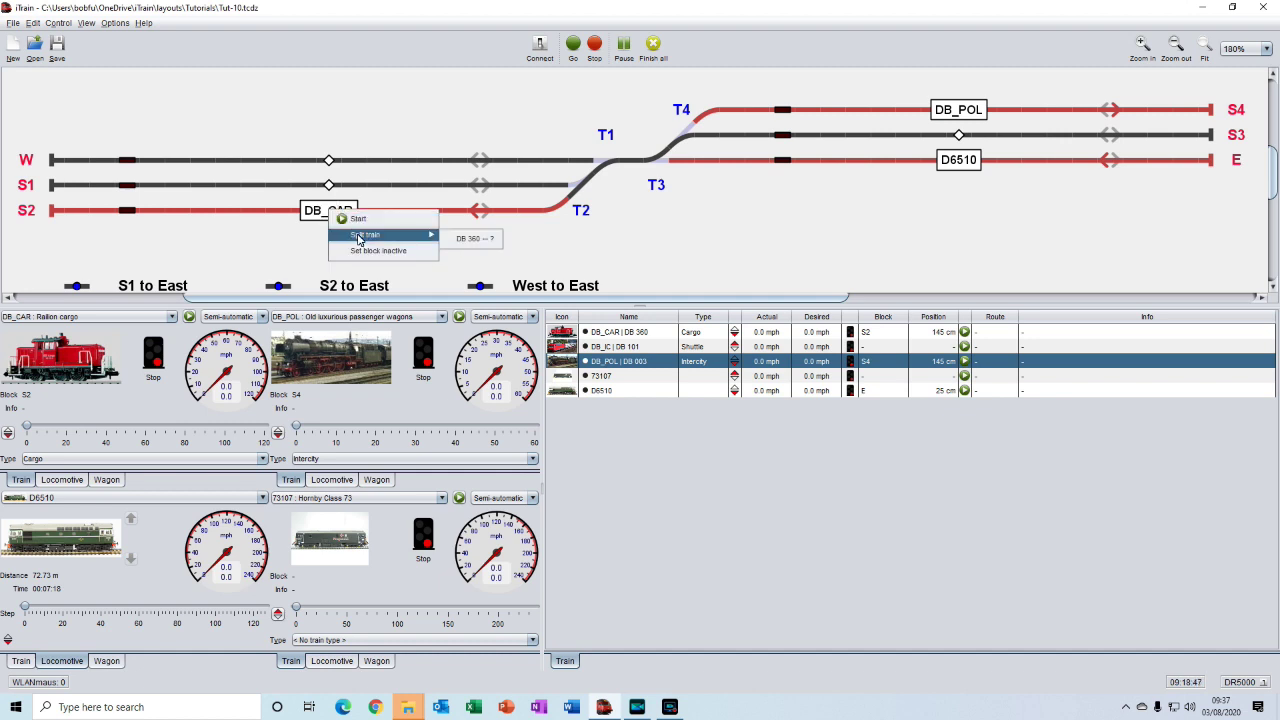
pyautogui.click(474, 238)
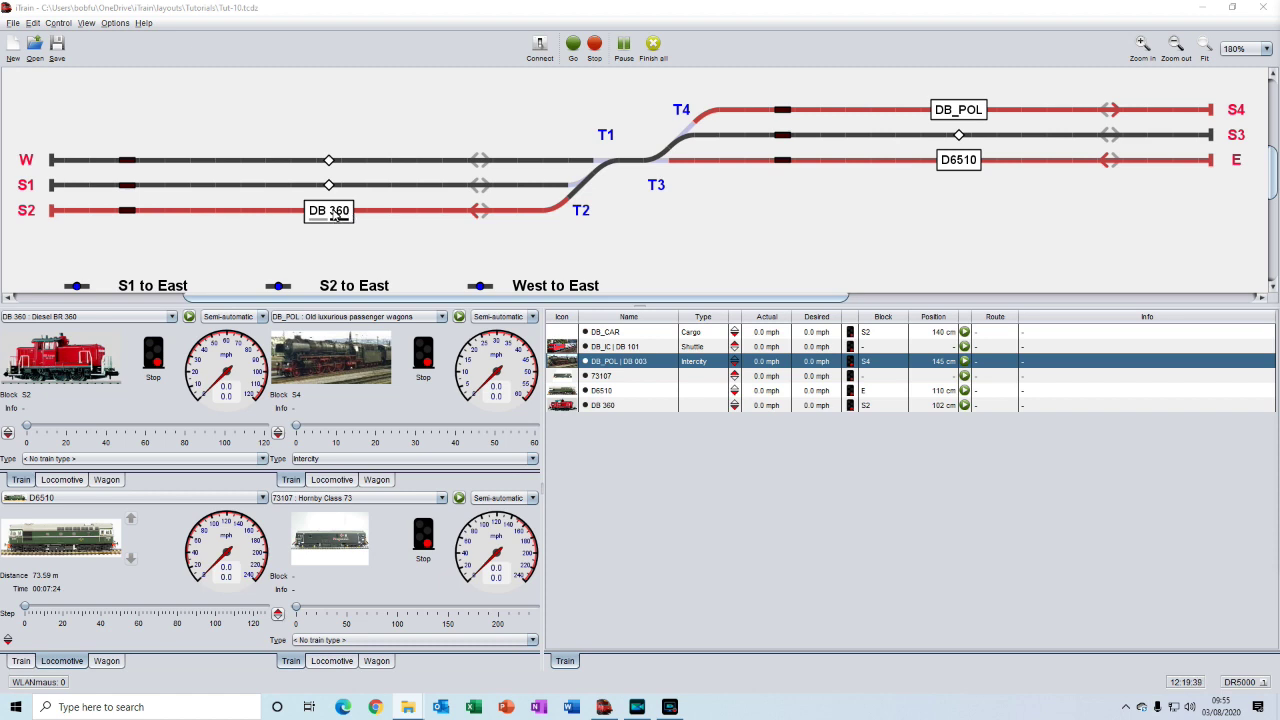
# Route locomotive DB 360 from S2 into block S3, leaving the DB_CAR wagons in S2
pyautogui.moveTo(333, 214); pyautogui.dragTo(961, 140)
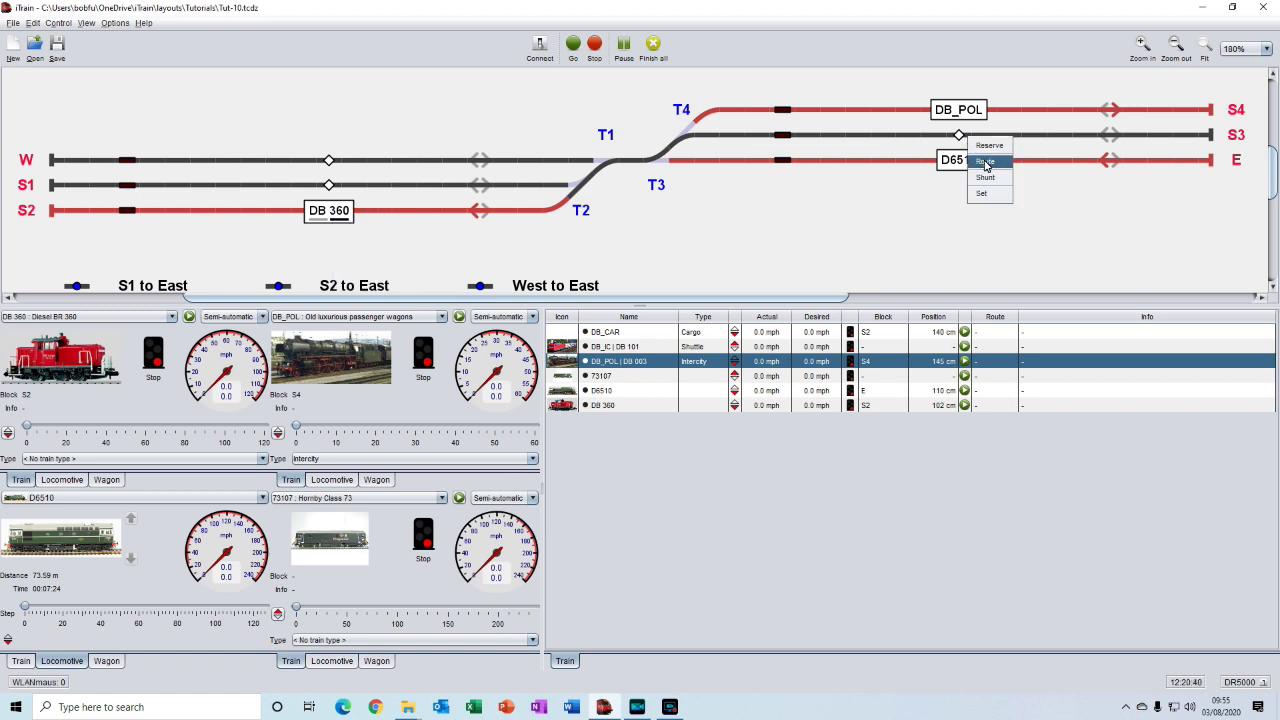
pyautogui.click(985, 163)
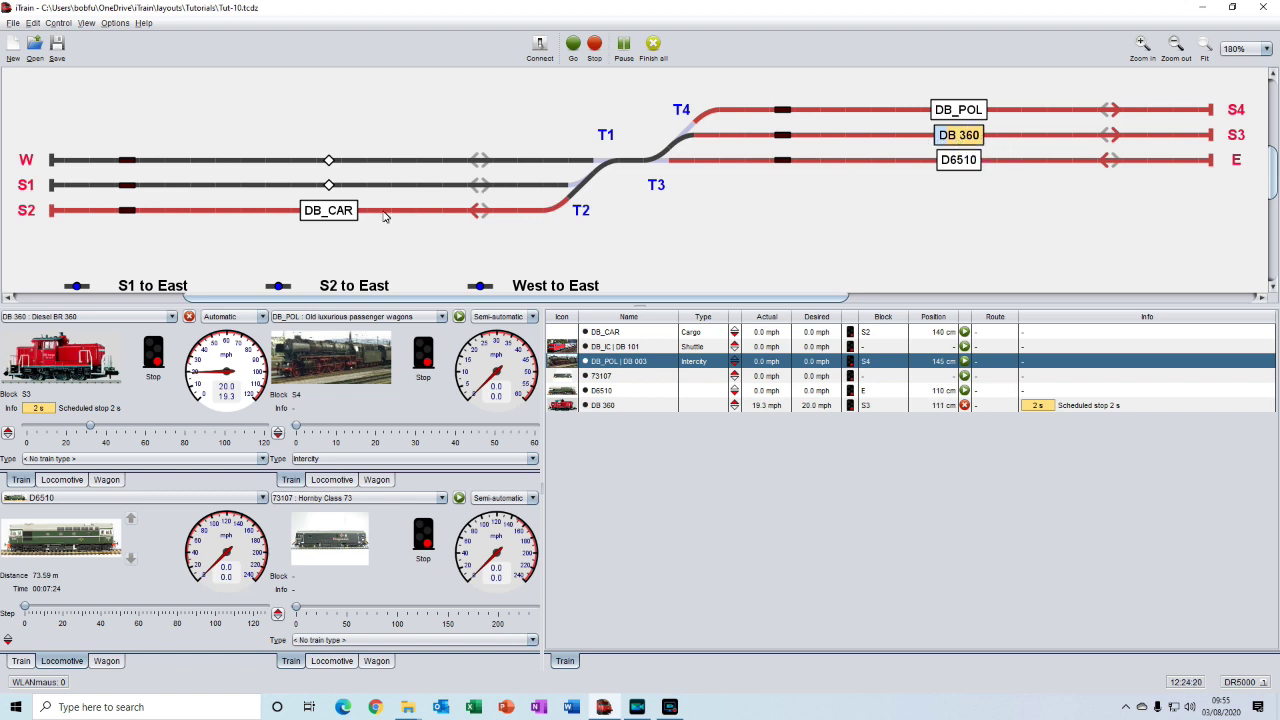
pyautogui.rightClick(324, 213)
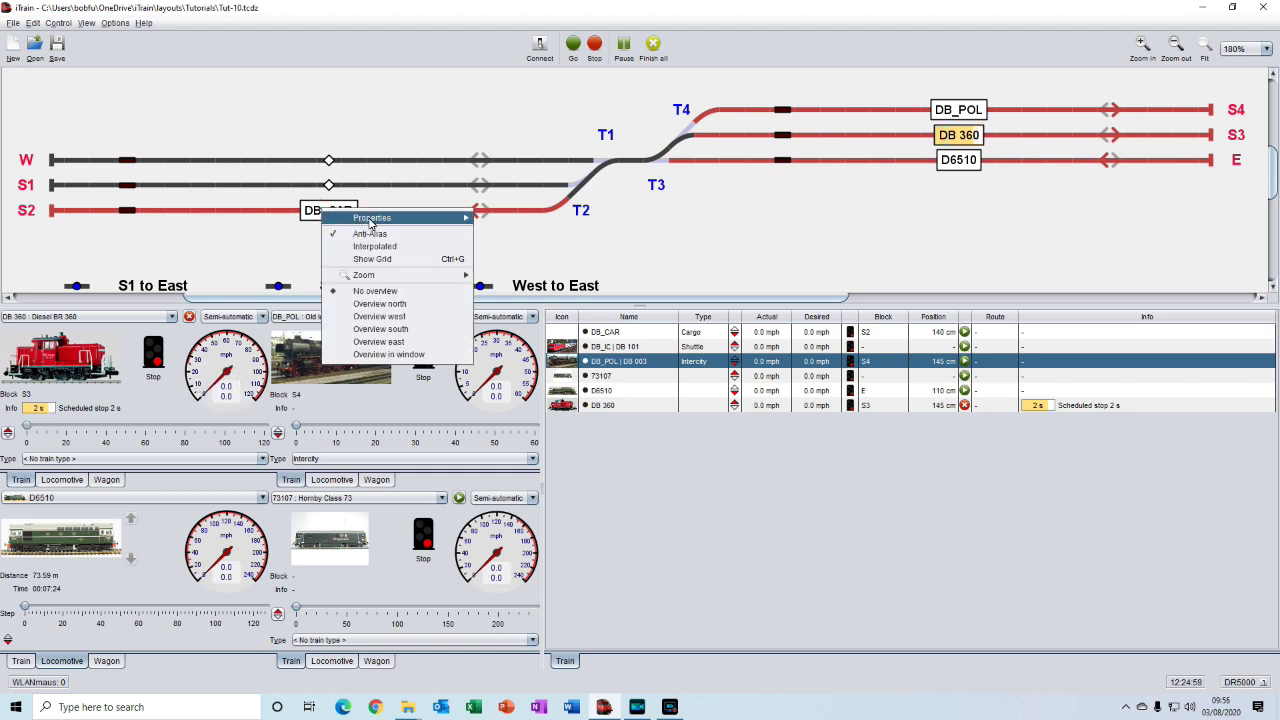
pyautogui.moveTo(374, 222)
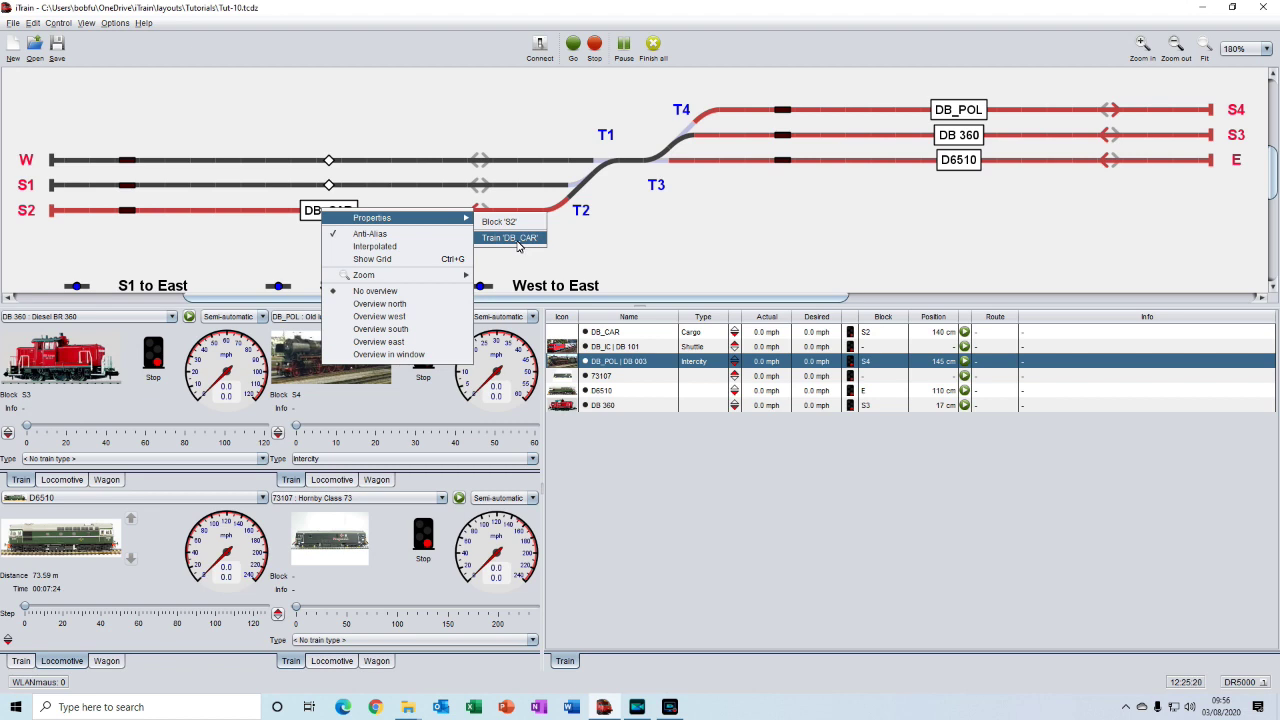
pyautogui.click(516, 244)
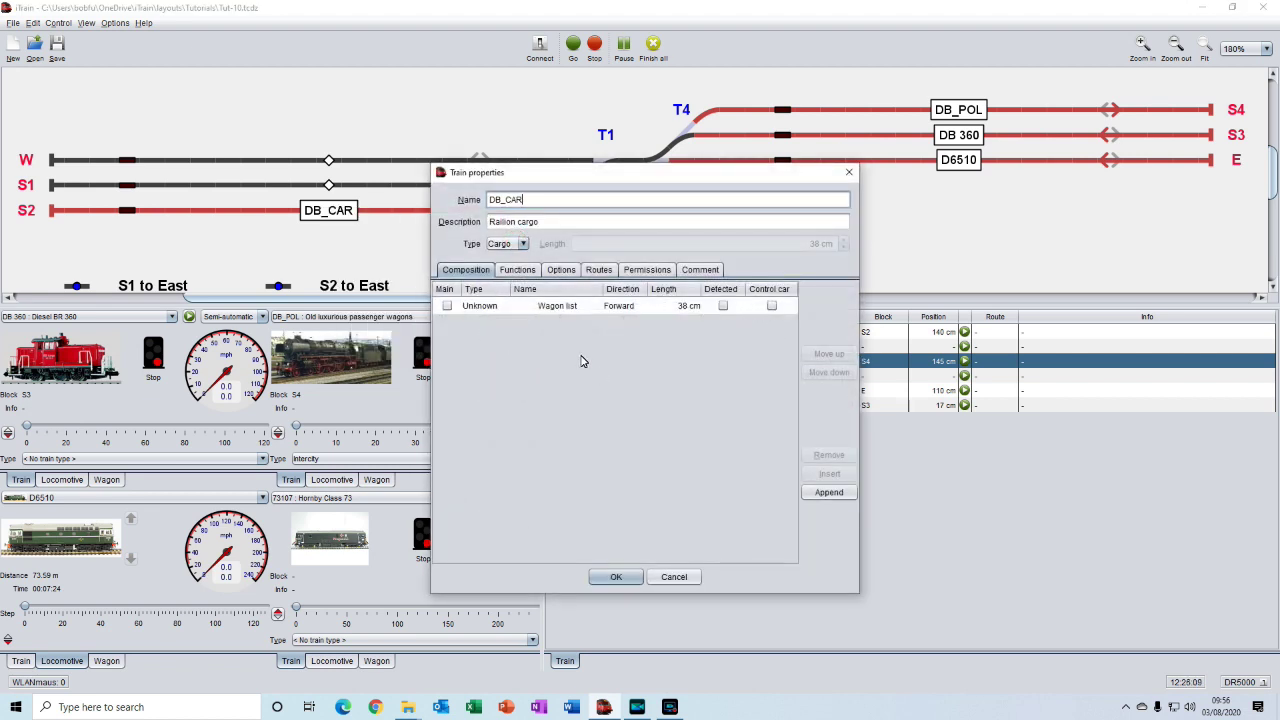
pyautogui.click(620, 577)
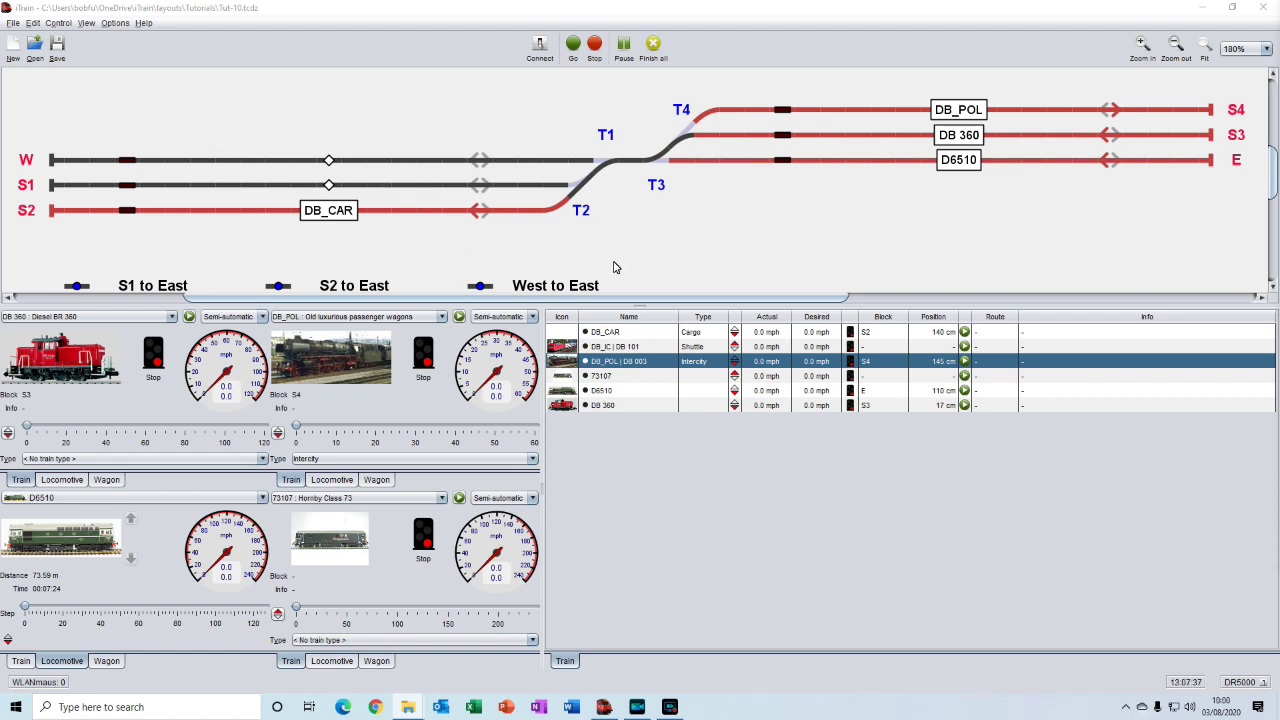
# Start a D6510 shunt toward the DB_CAR wagons in S2, then cancel that pending route
pyautogui.moveTo(960, 163); pyautogui.dragTo(338, 212)
pyautogui.click(362, 249)
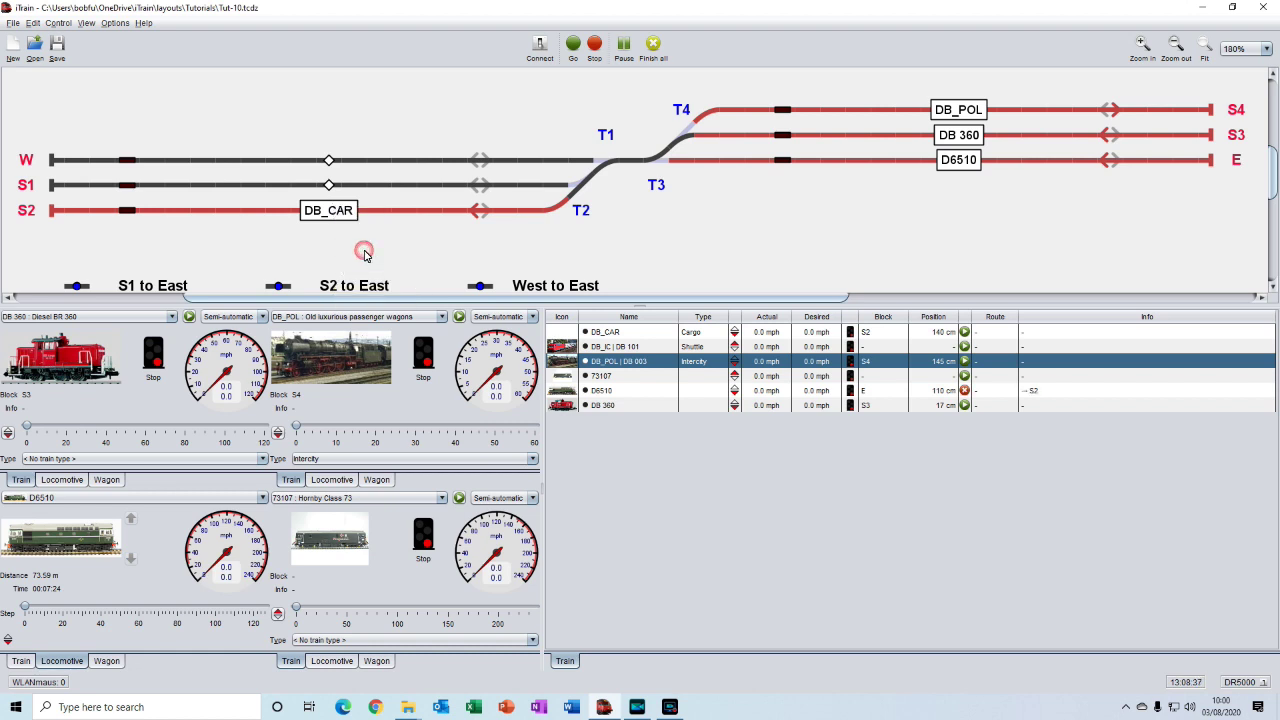
pyautogui.click(964, 392)
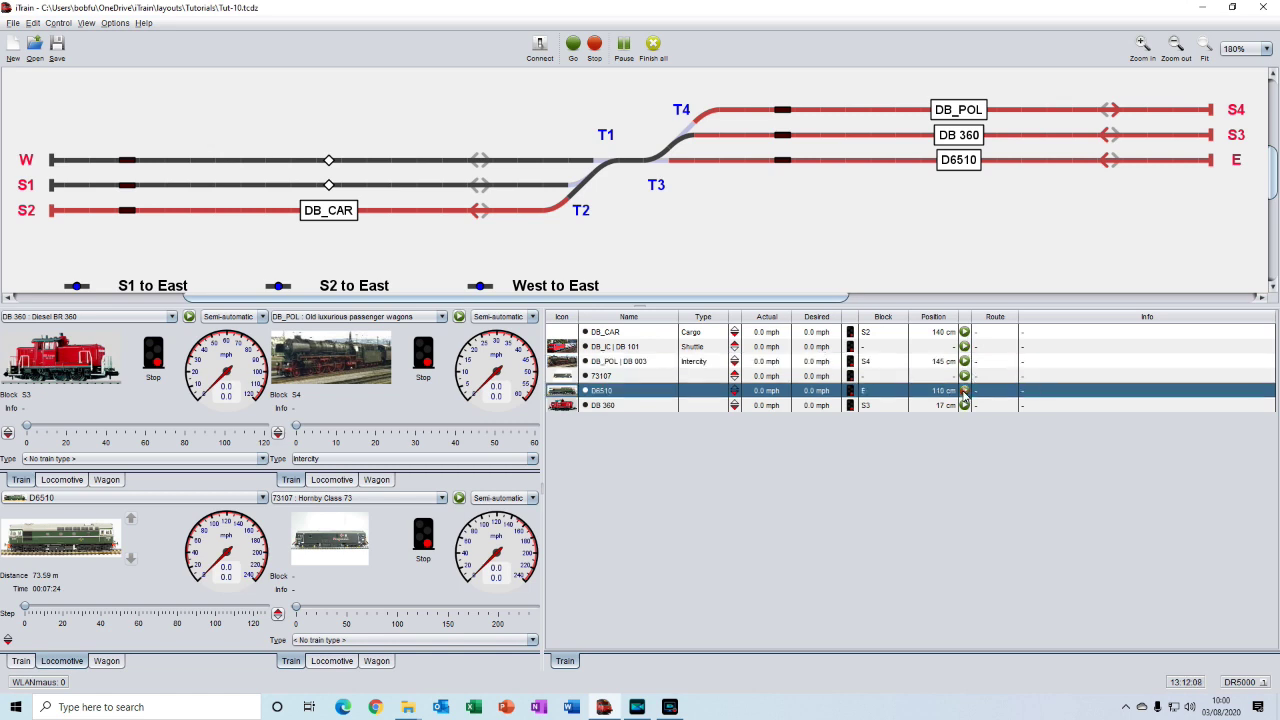
# Enable 'Allow shunt in occupied block' in block S2's properties, with a 5 cm shunt distance
pyautogui.rightClick(341, 213)
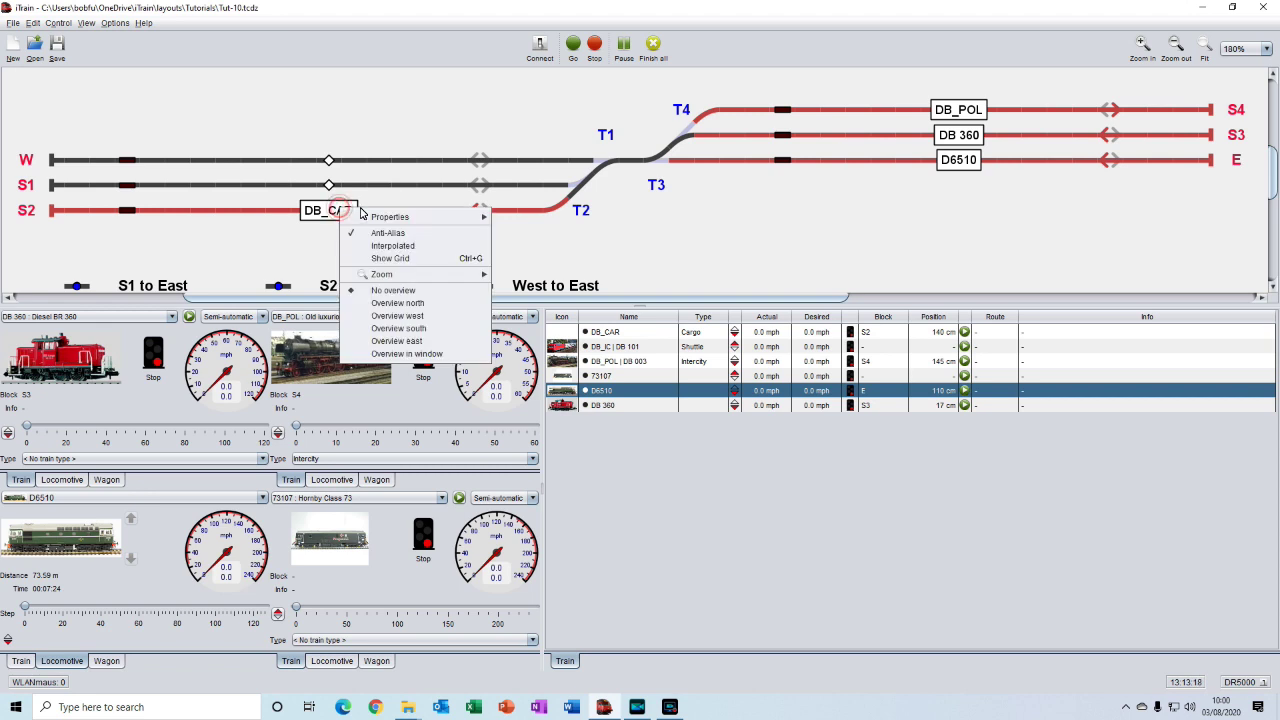
pyautogui.moveTo(390, 219)
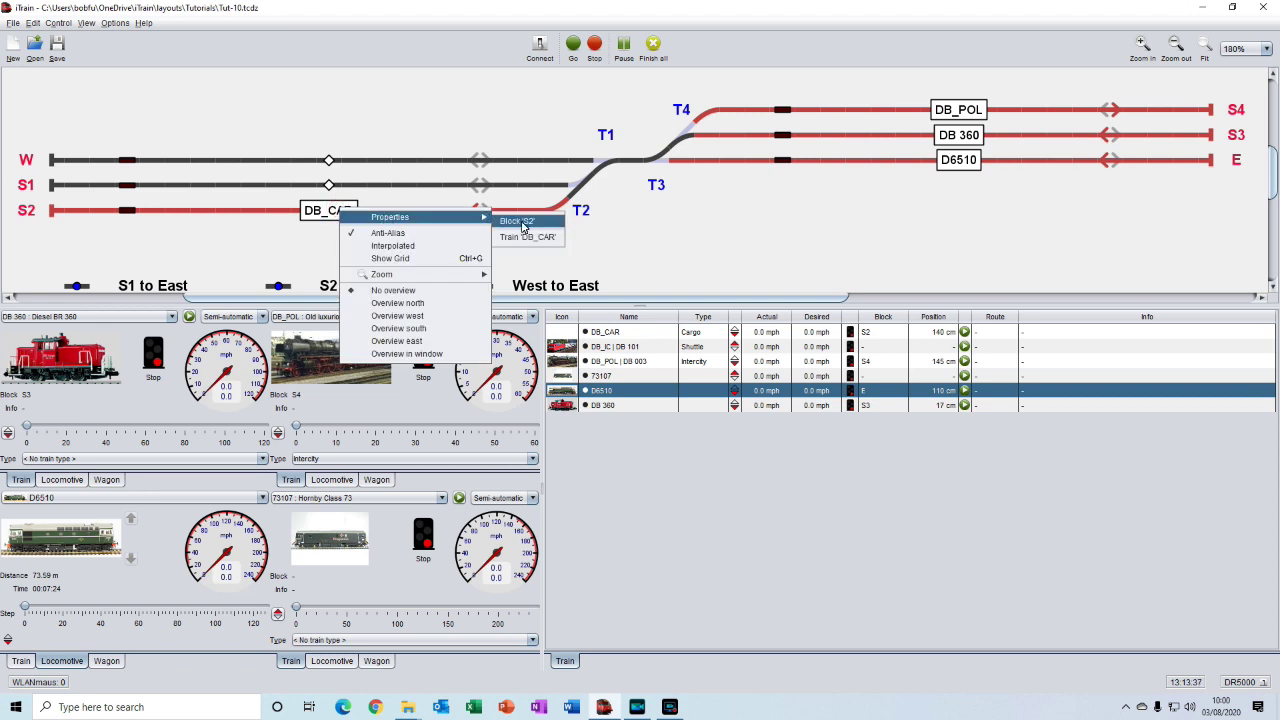
pyautogui.click(528, 222)
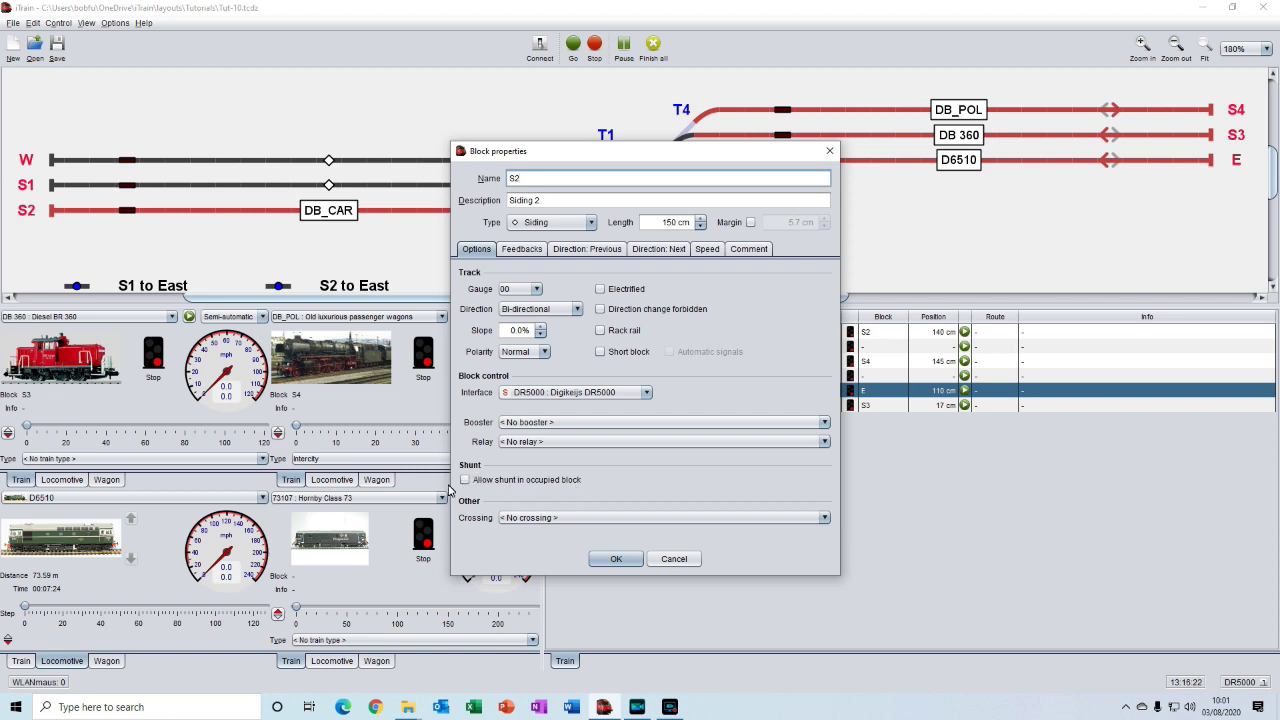
pyautogui.click(465, 481)
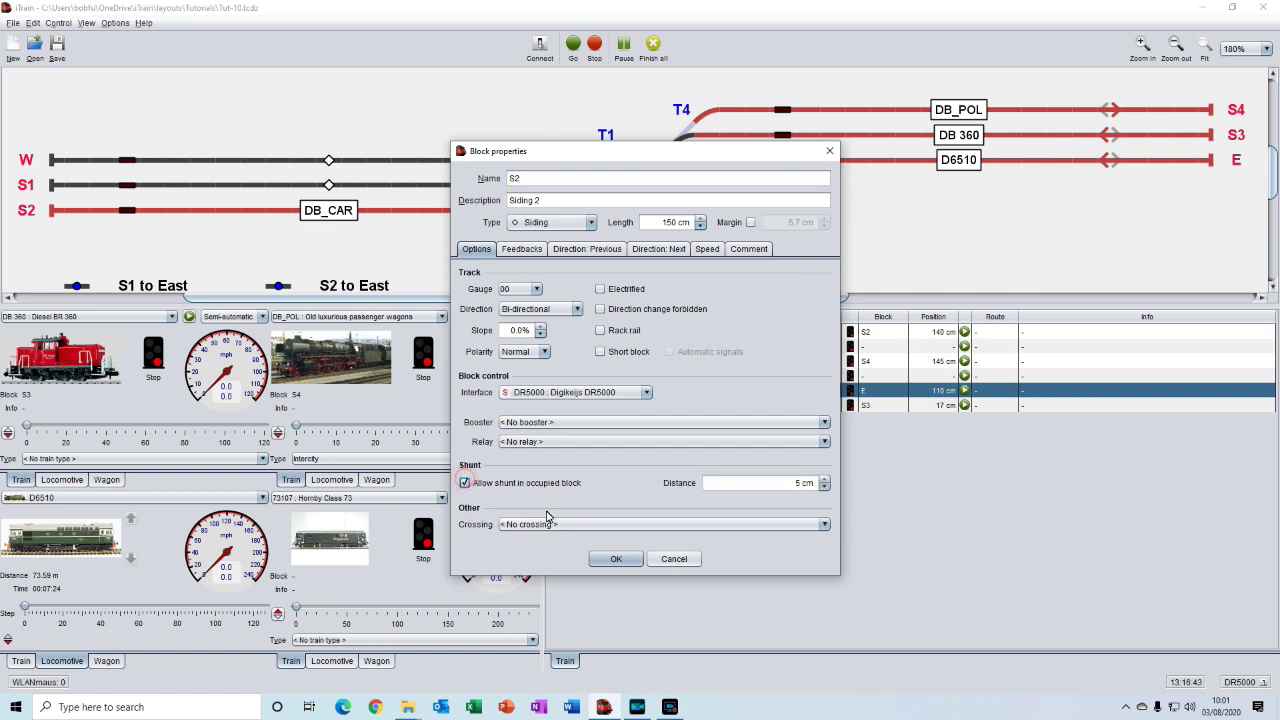
pyautogui.click(620, 560)
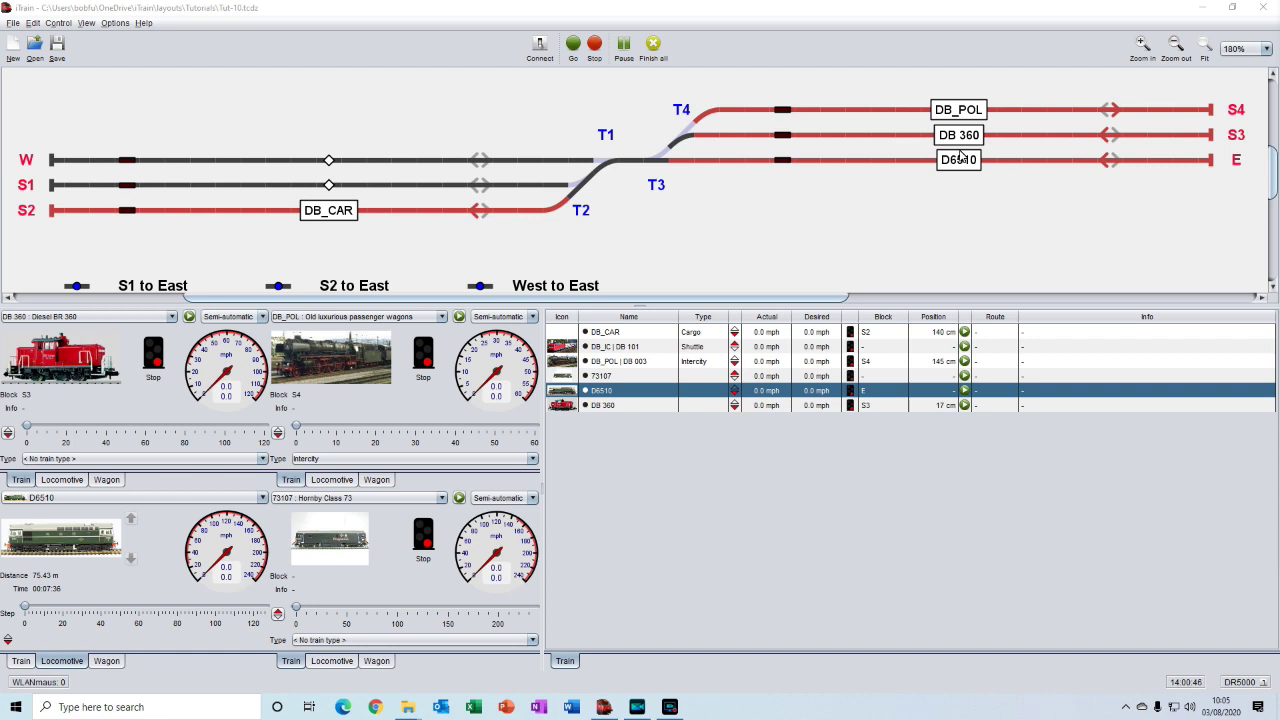
# Shunt D6510 from block E into S2, stopping at 97 cm beside DB_CAR
pyautogui.moveTo(968, 162); pyautogui.dragTo(326, 215)
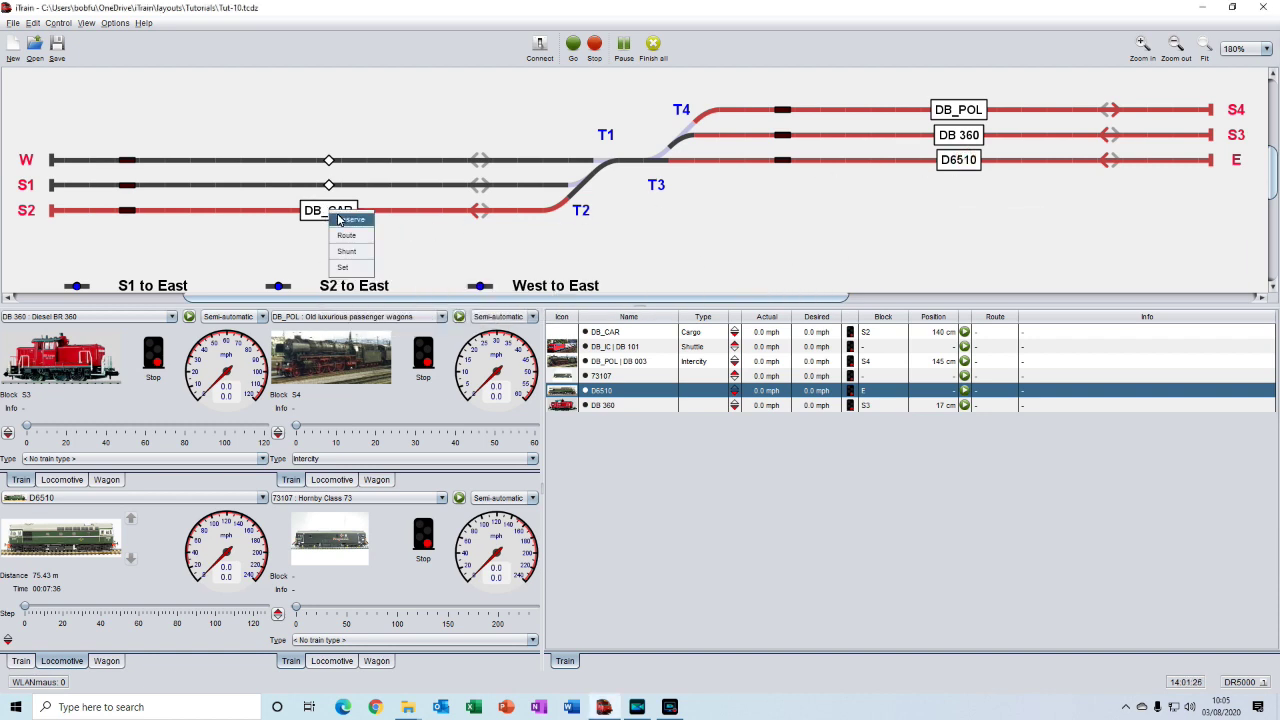
pyautogui.click(347, 252)
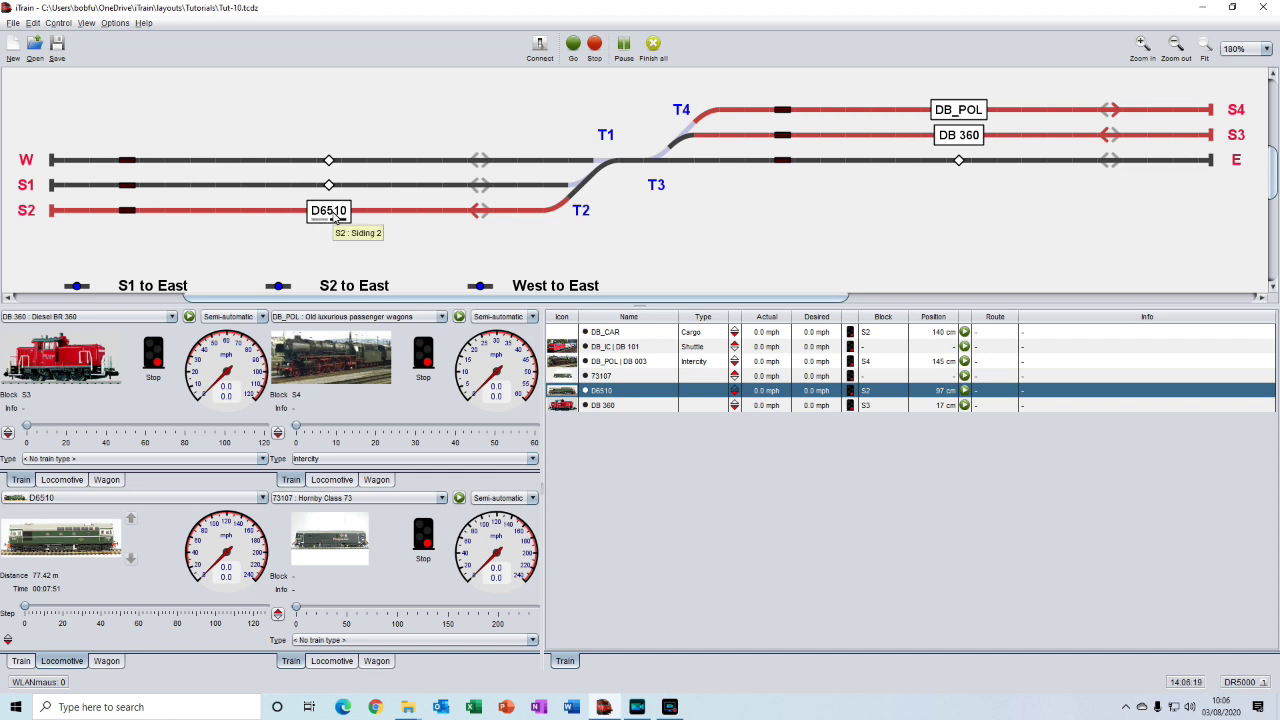
# Join D6510 and DB_CAR into the train DB_CAR | D6510 in siding S2
pyautogui.rightClick(333, 216)
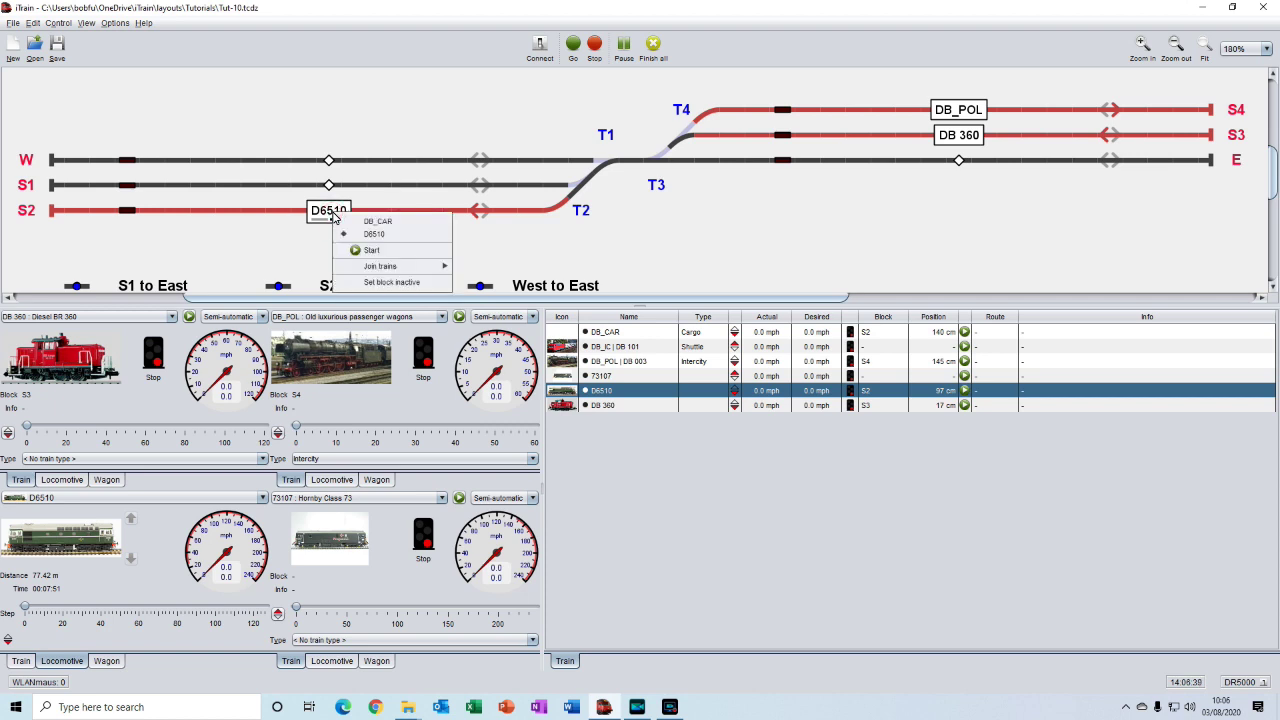
pyautogui.moveTo(365, 268)
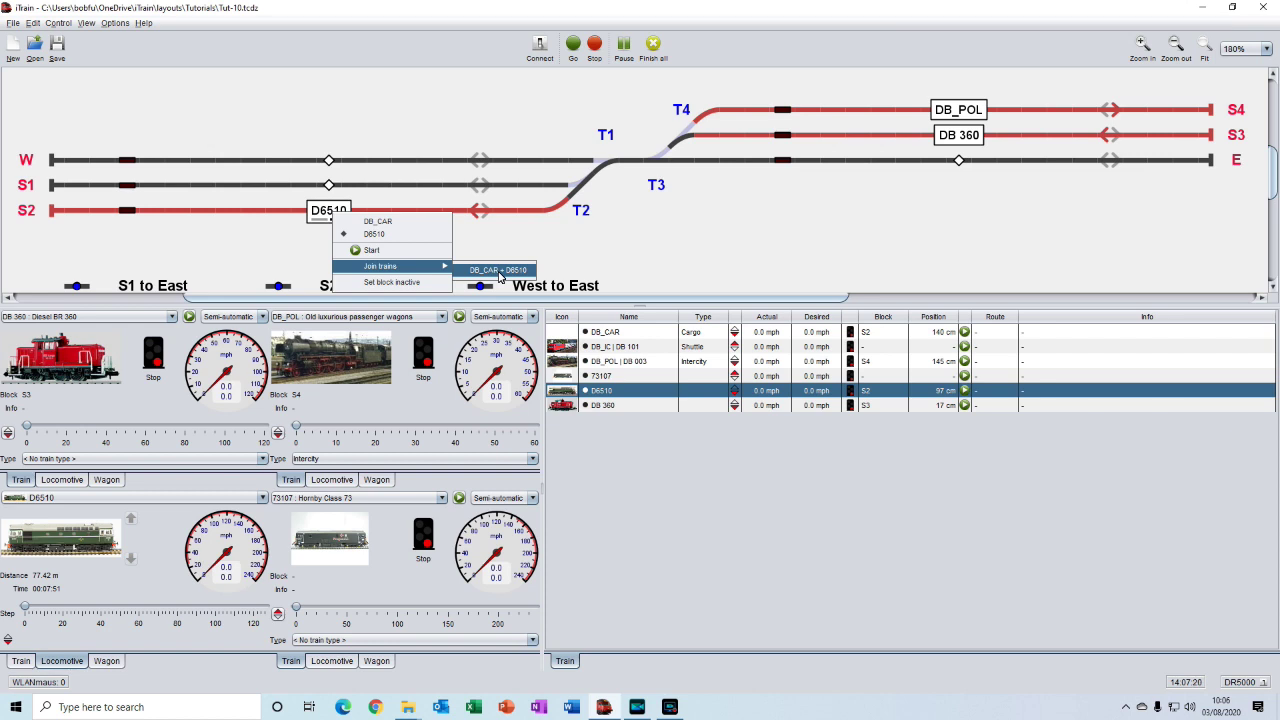
pyautogui.click(500, 270)
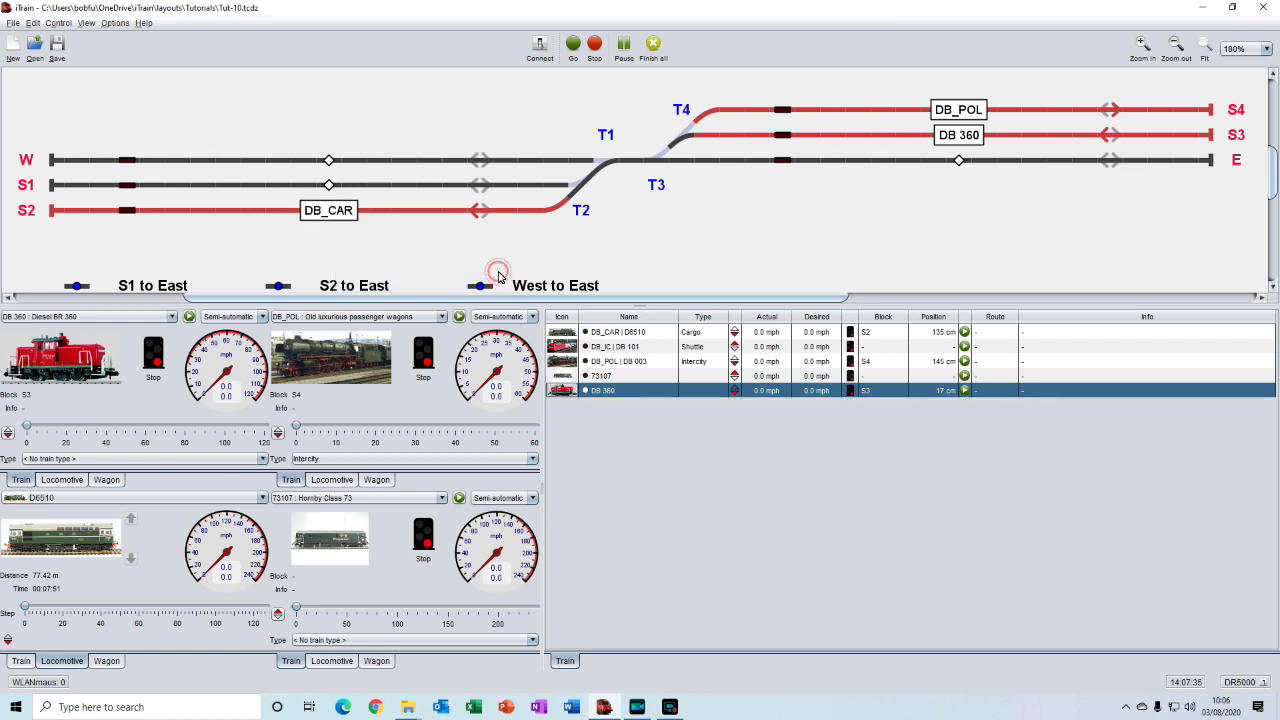
pyautogui.rightClick(334, 213)
pyautogui.moveTo(381, 221)
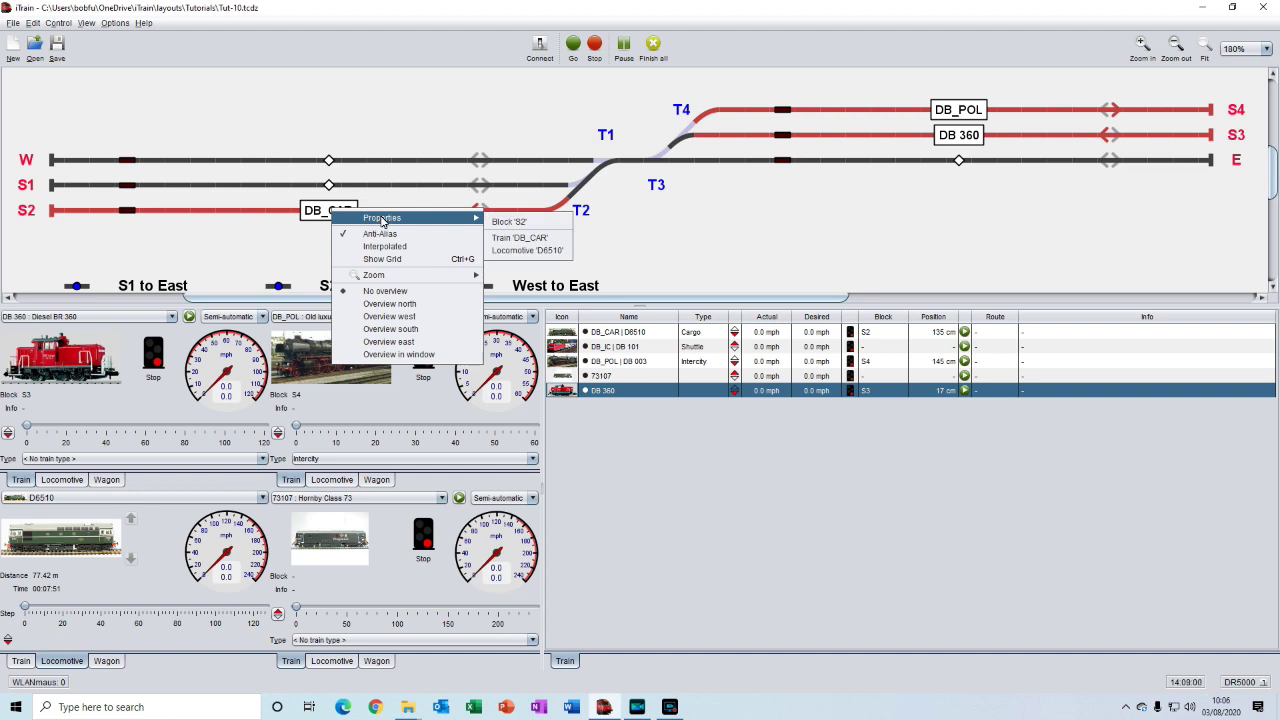
pyautogui.click(526, 240)
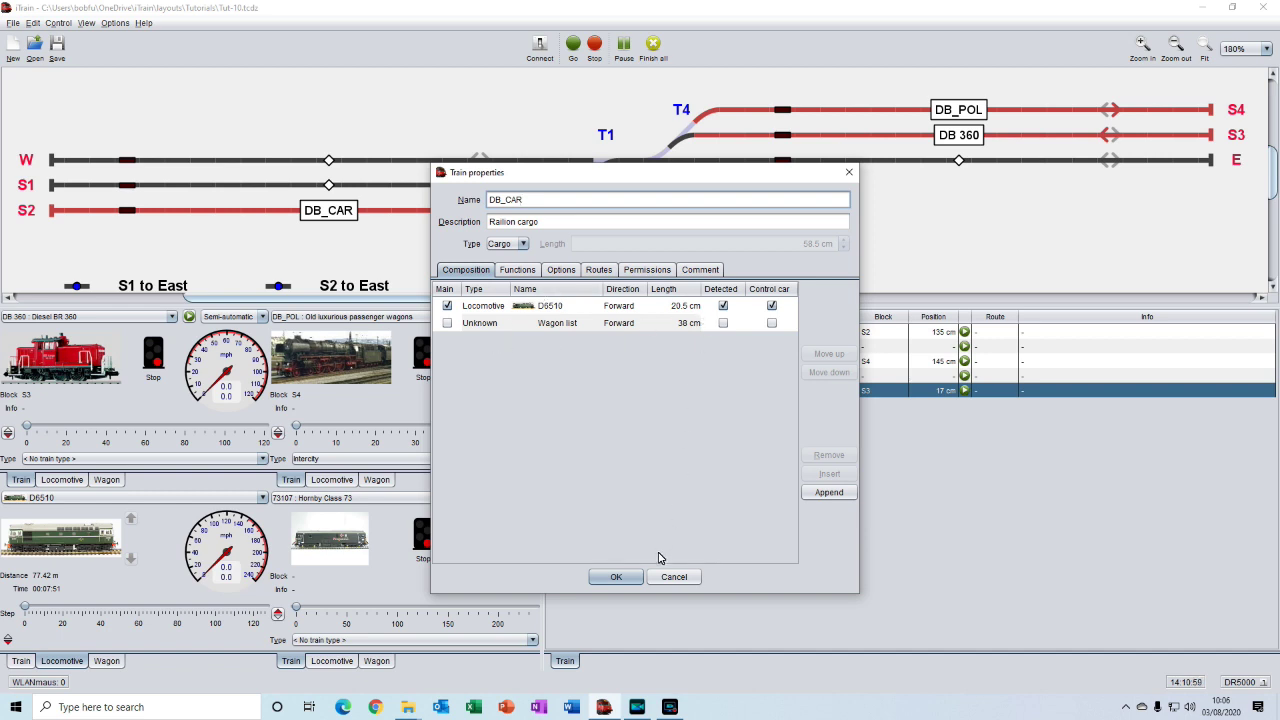
pyautogui.click(624, 580)
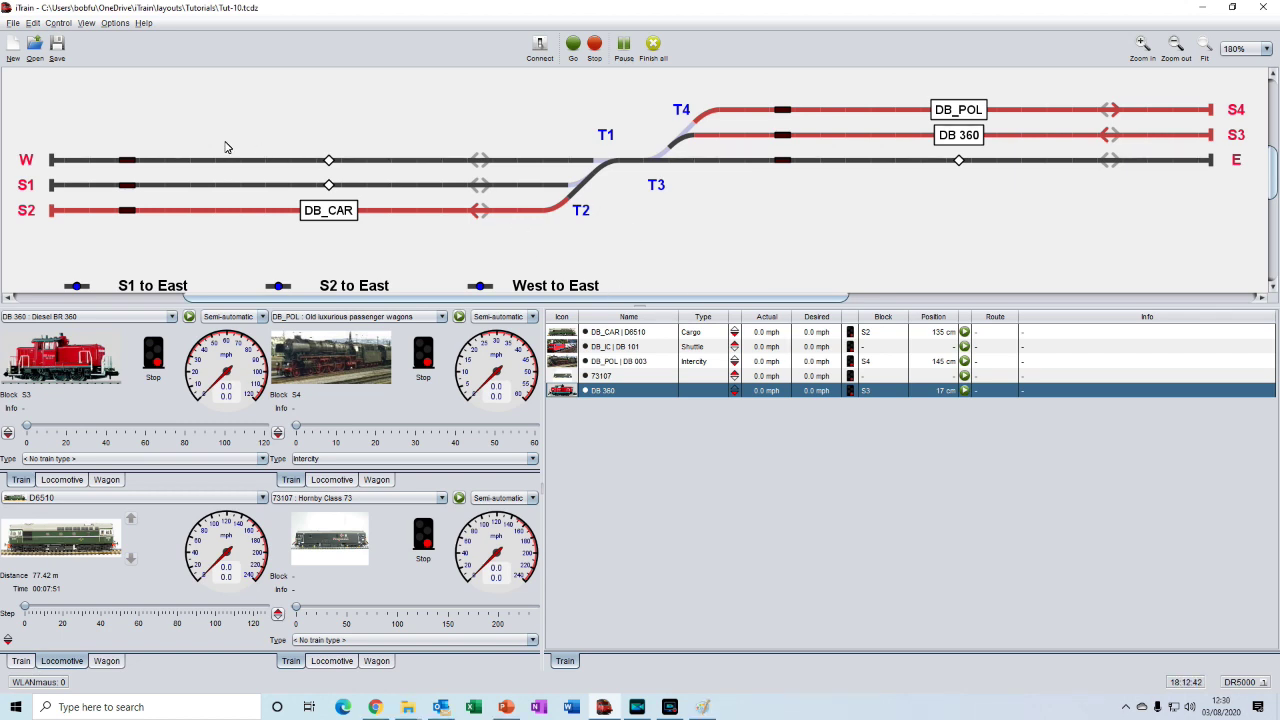
# Use Save As to store the layout as Tut-12.tcdz in the Tutorials folder
pyautogui.click(13, 23)
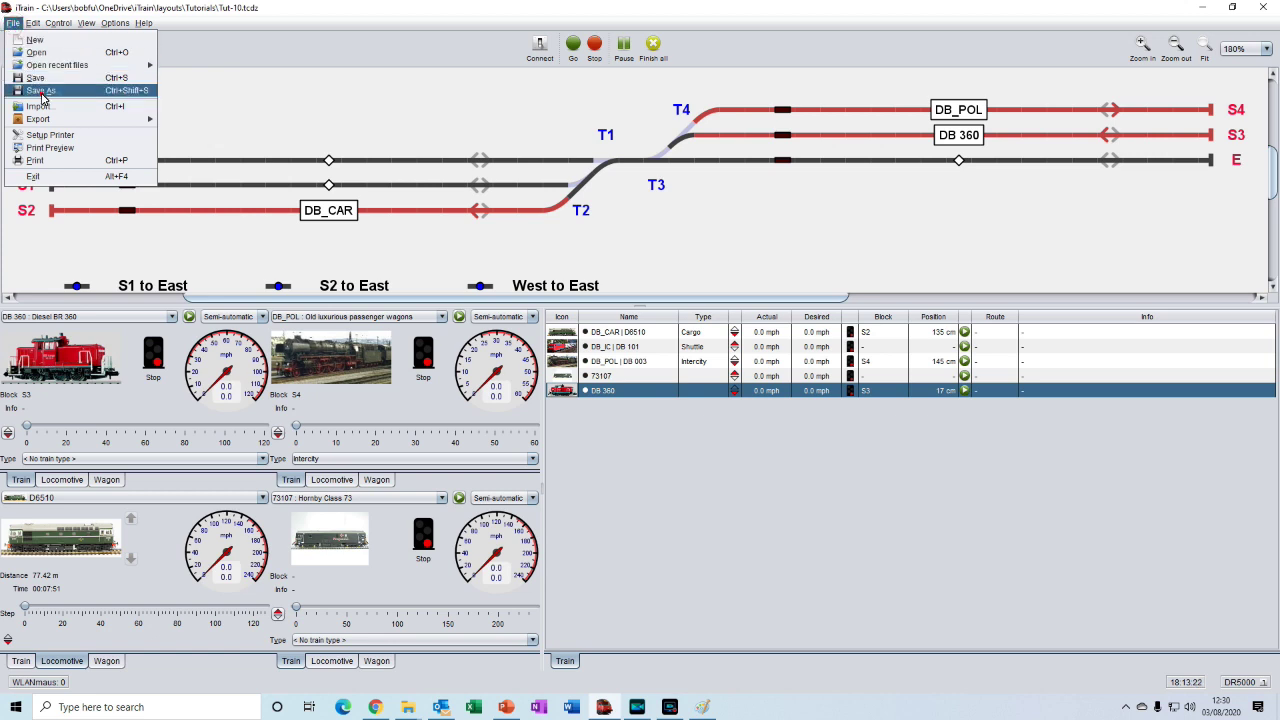
pyautogui.click(42, 91)
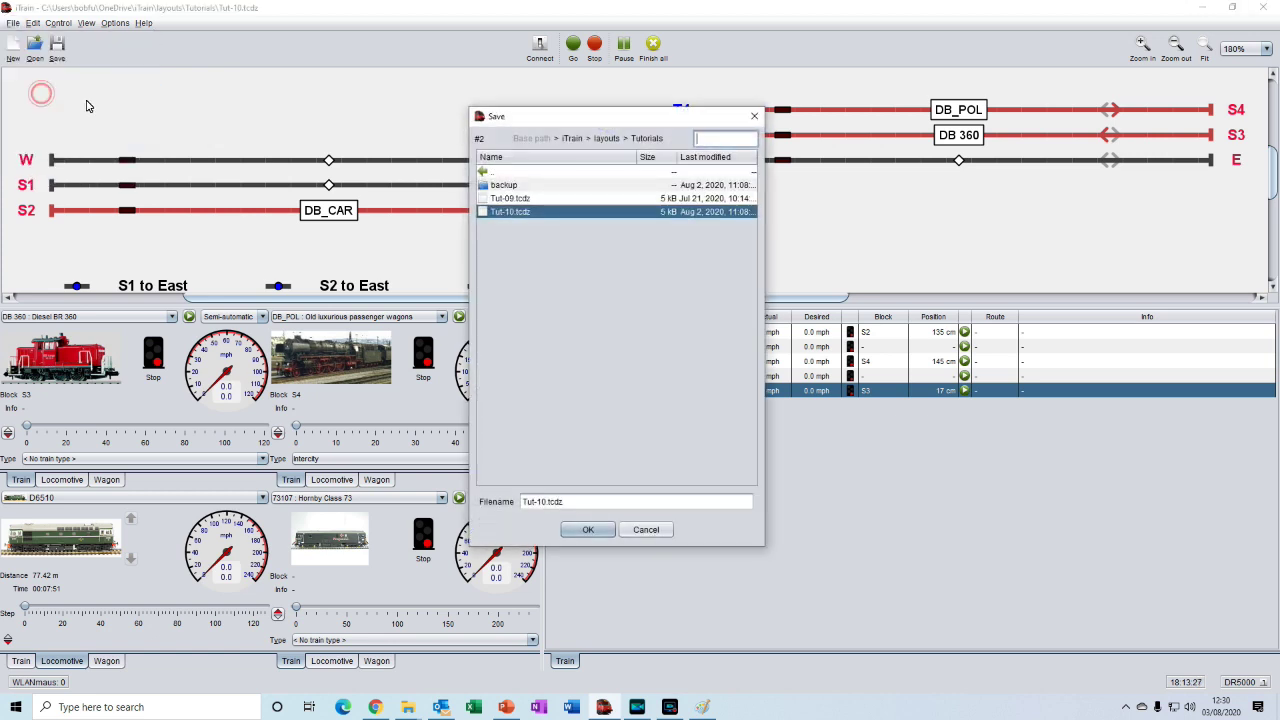
pyautogui.doubleClick(542, 502)
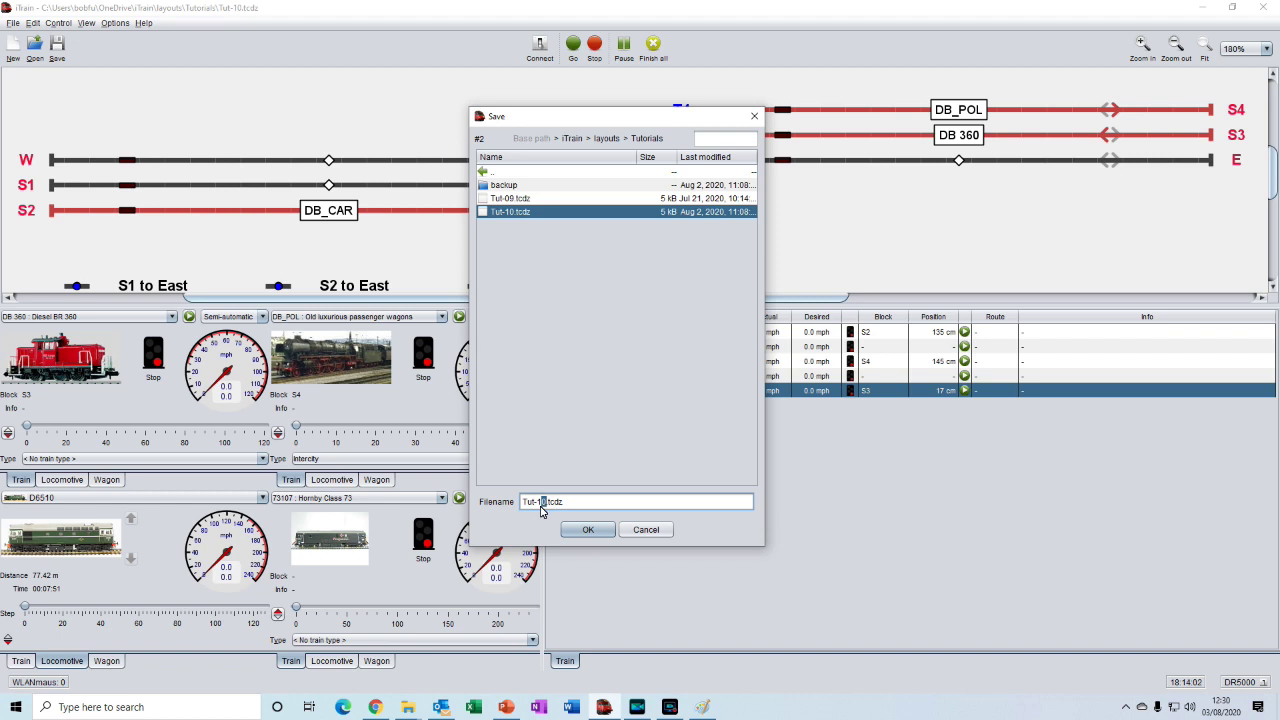
pyautogui.write('2')
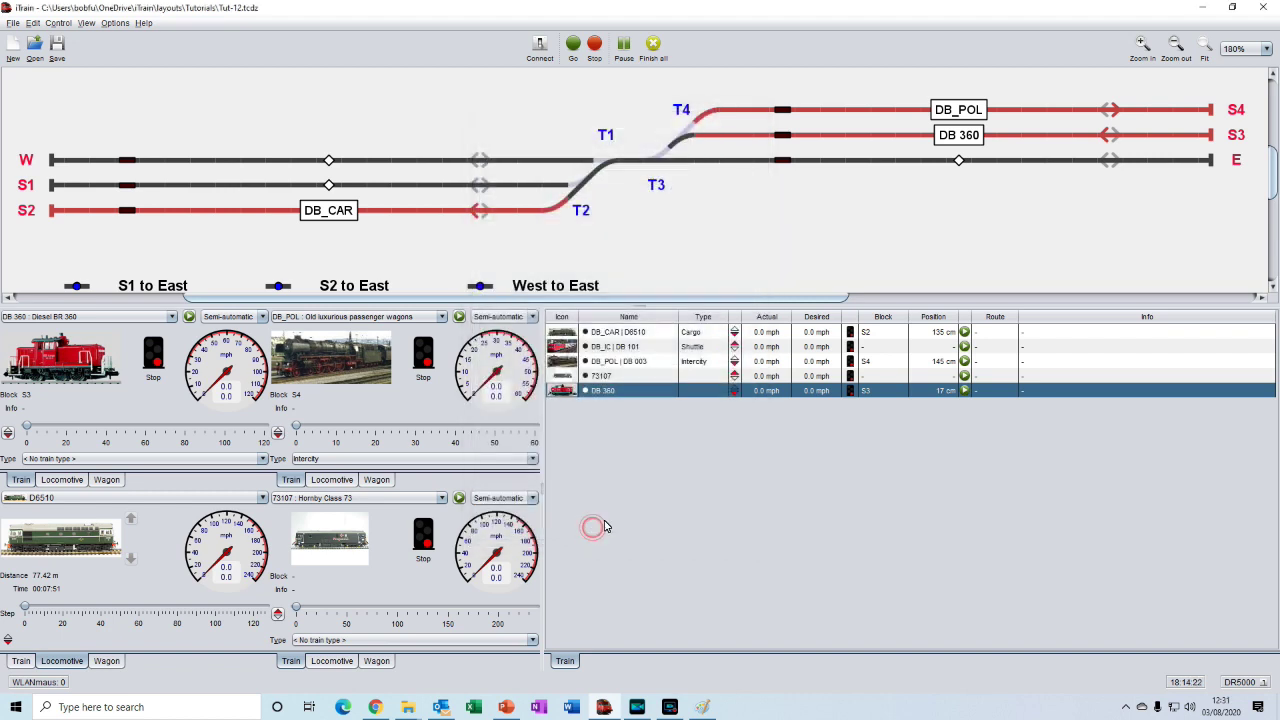